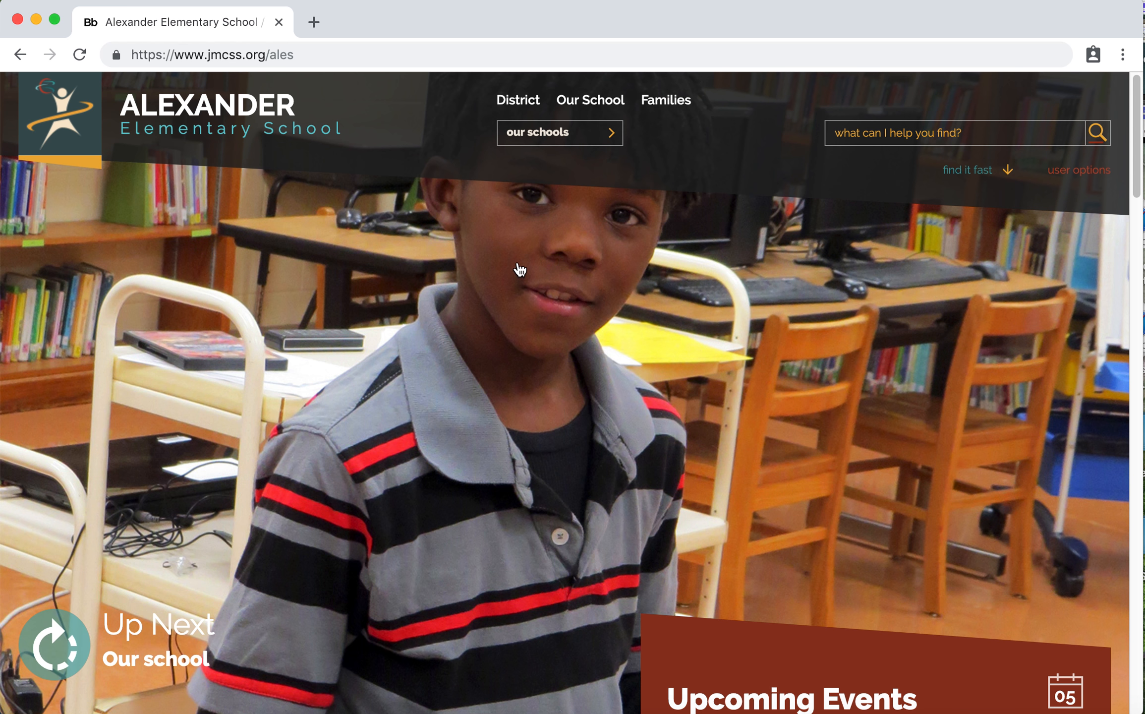
Open the school's Faculty and Staff page showing the Staff Directory
mouse_move(609, 107)
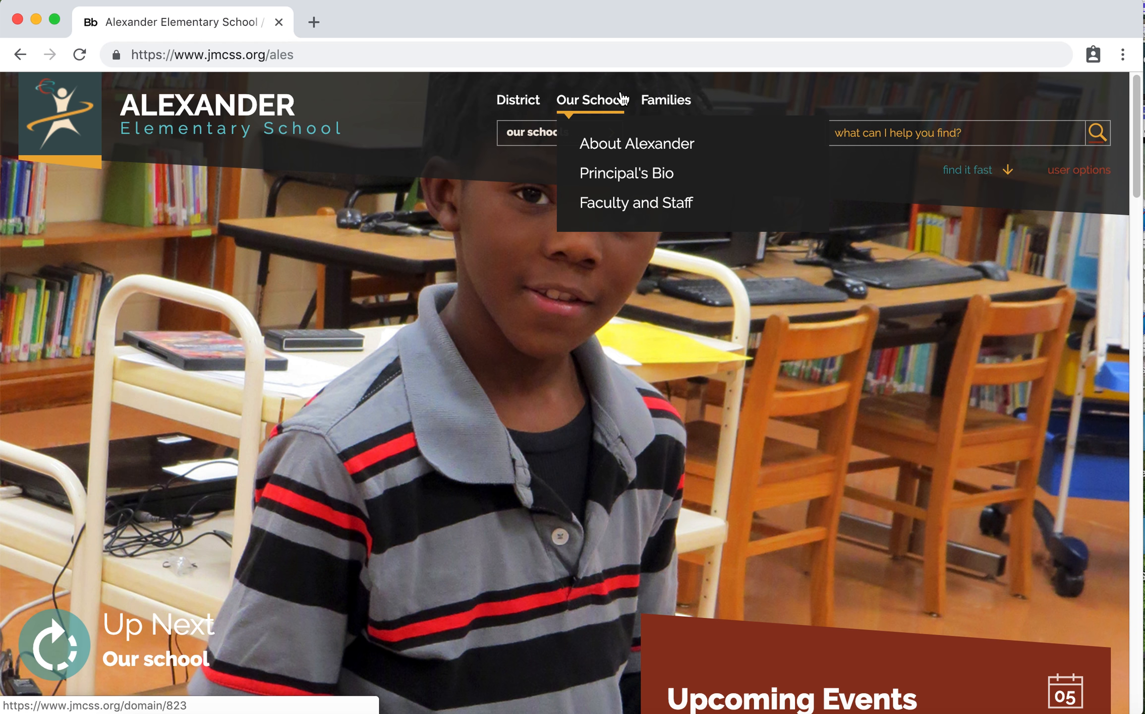
click(628, 203)
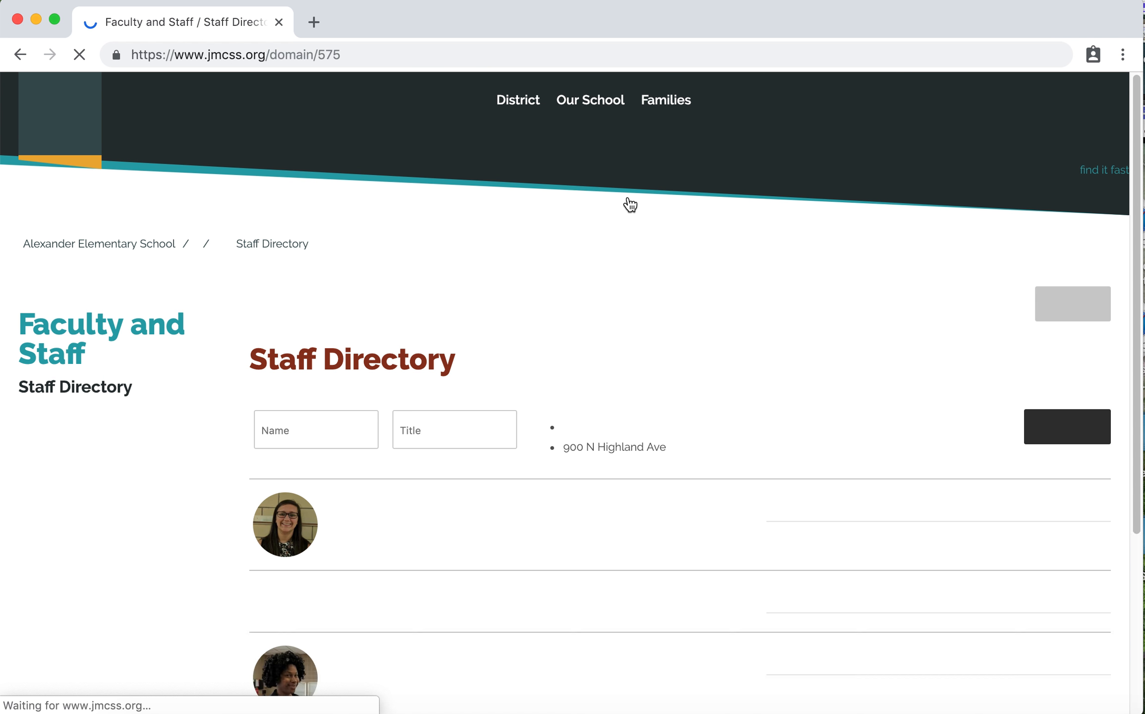
scroll(684, 281, down, 4)
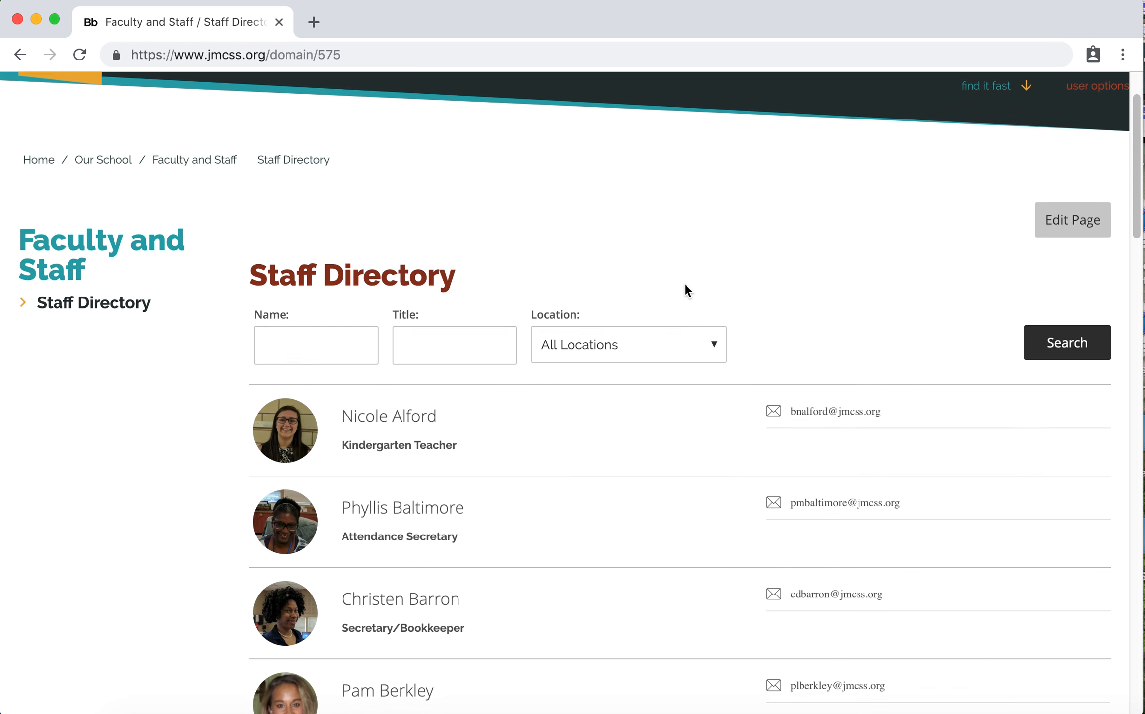
Open the Staff Directory page for editing and open its Staff Directory app
click(1055, 217)
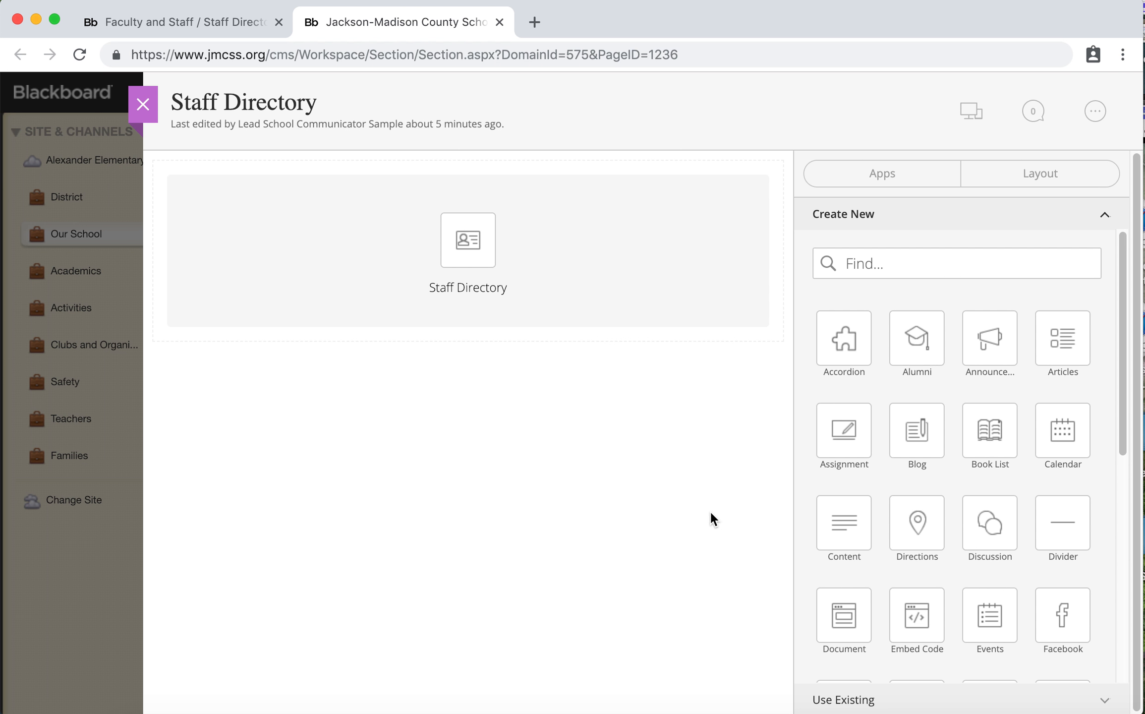
mouse_move(467, 267)
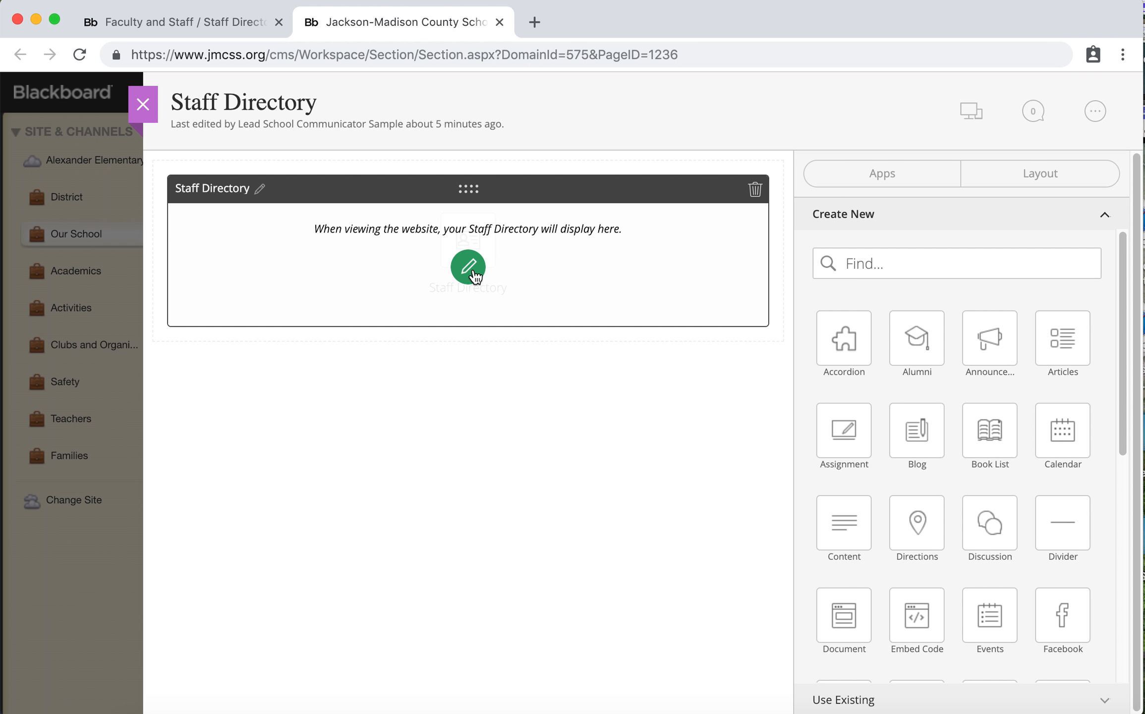
click(471, 263)
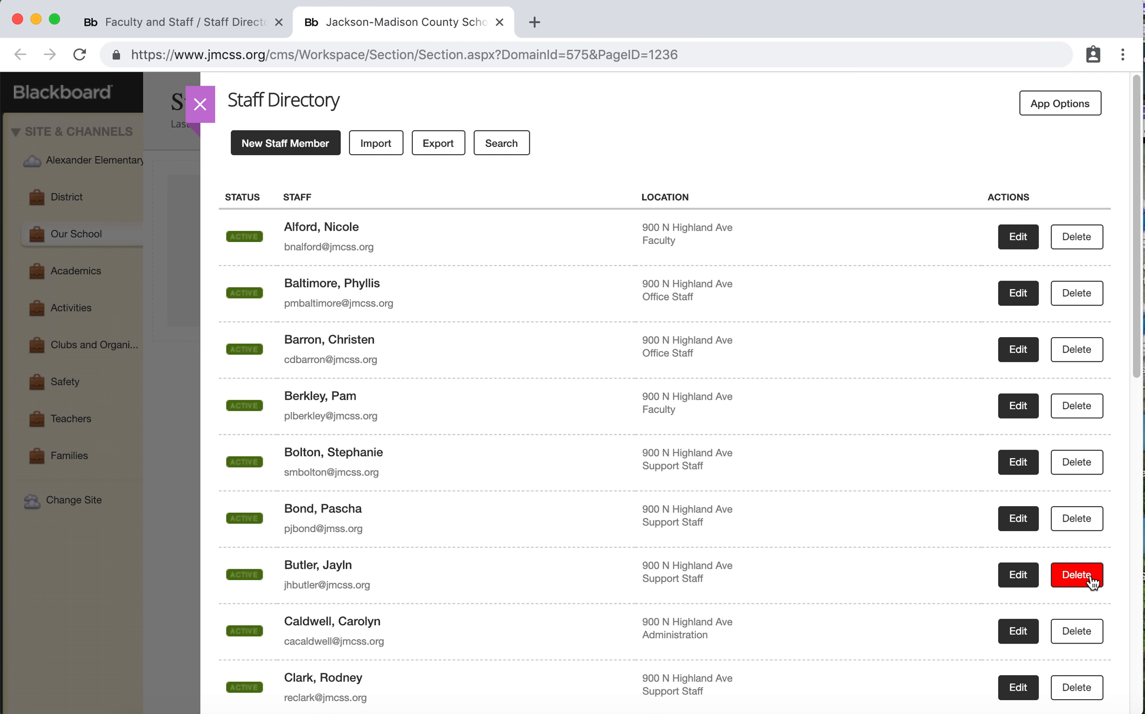
Request deletion of the first listed staff member and decline the confirmation
click(1079, 234)
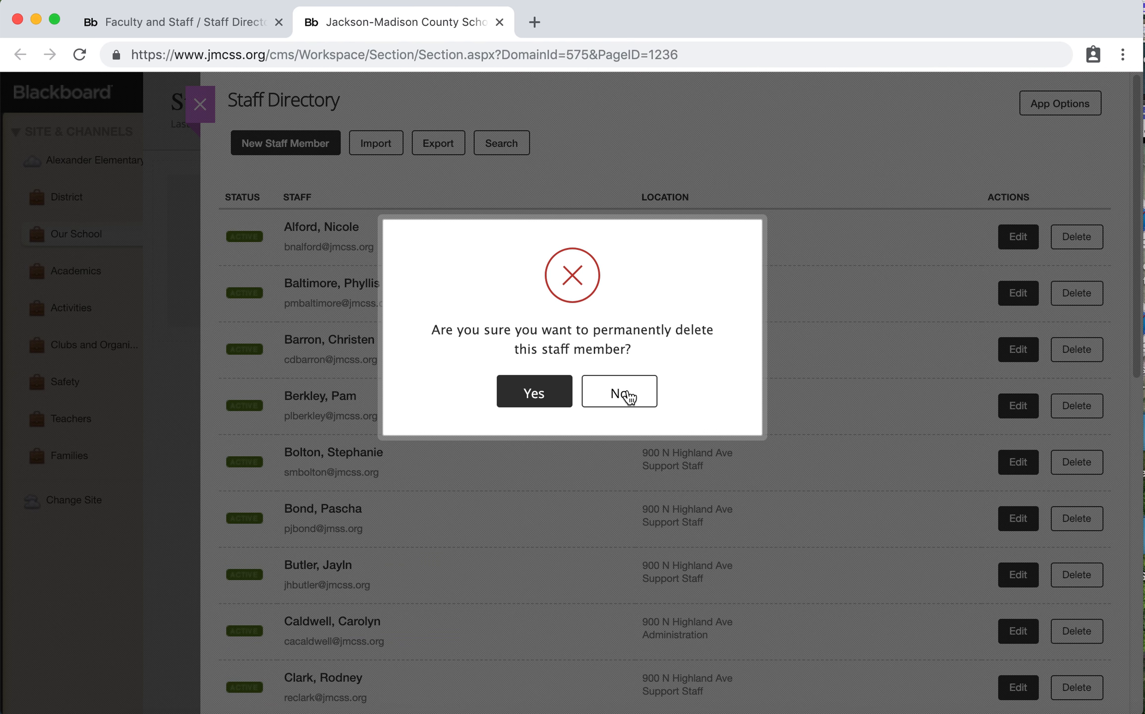
click(628, 395)
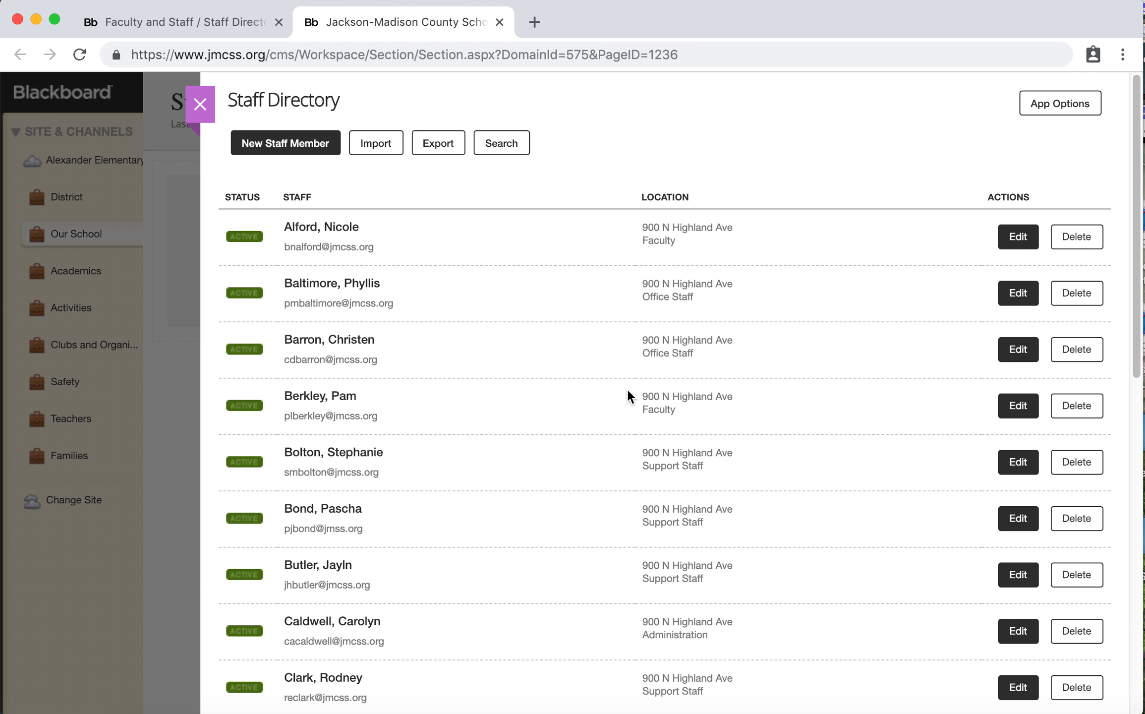
click(253, 241)
click(248, 294)
click(250, 297)
click(257, 237)
click(248, 240)
click(245, 240)
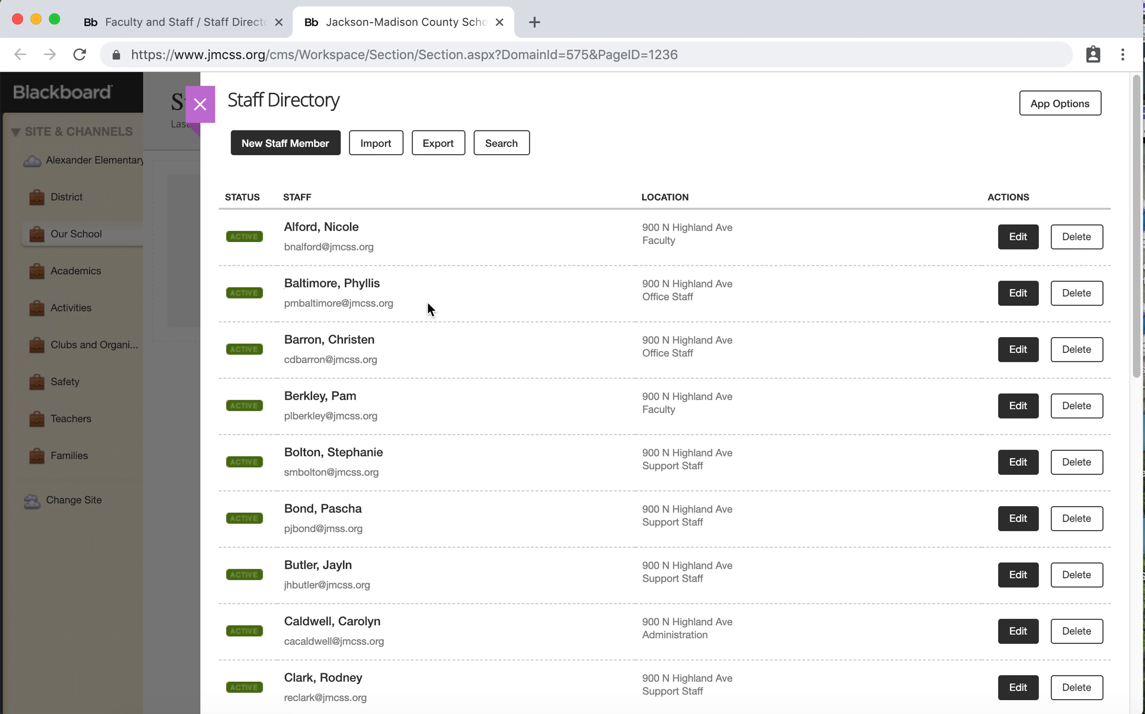
Start a new staff member entry and go to its Image field
click(306, 145)
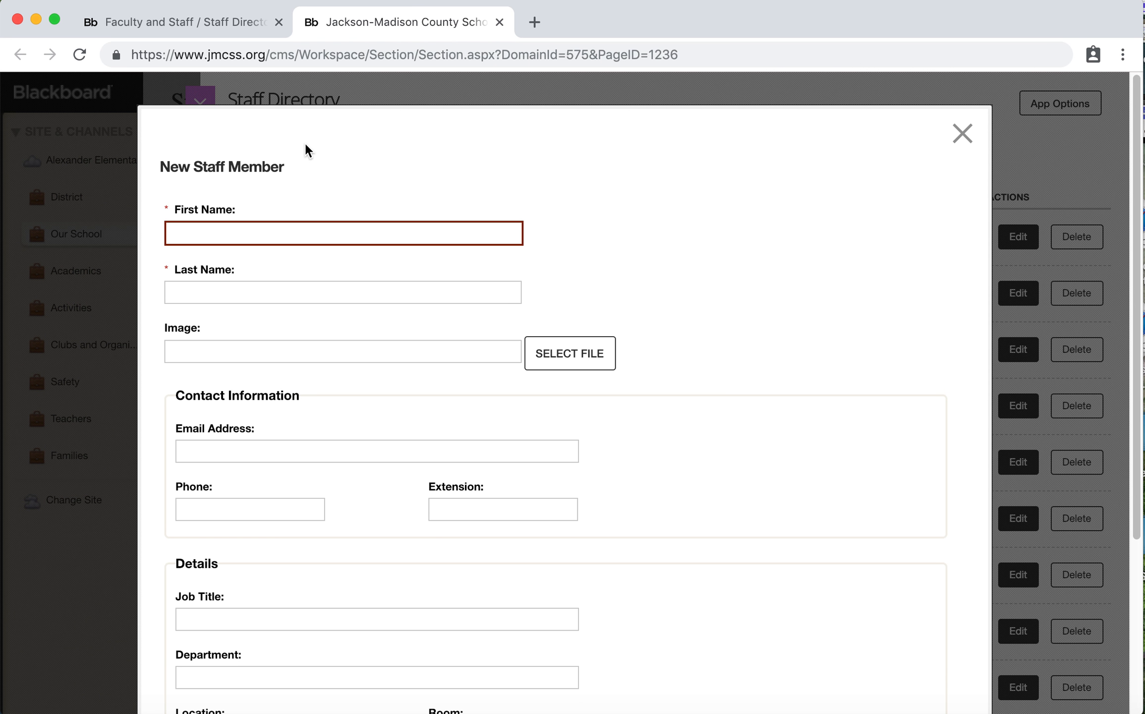
scroll(383, 182, down, 2)
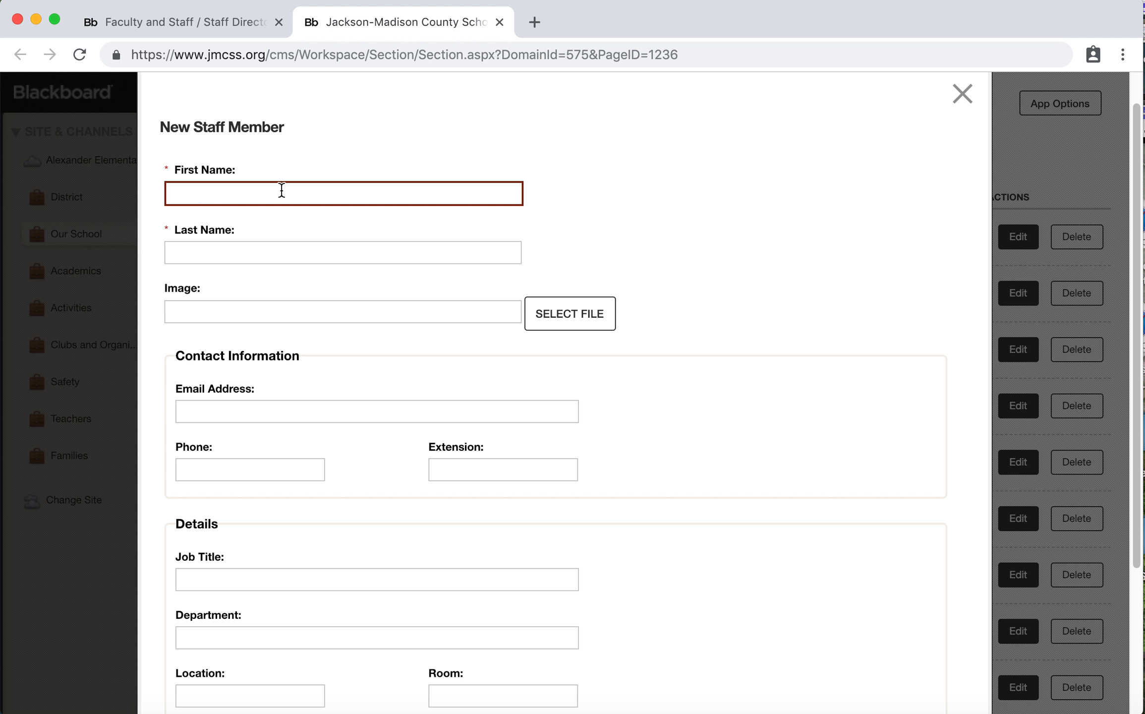
scroll(243, 314, down, 2)
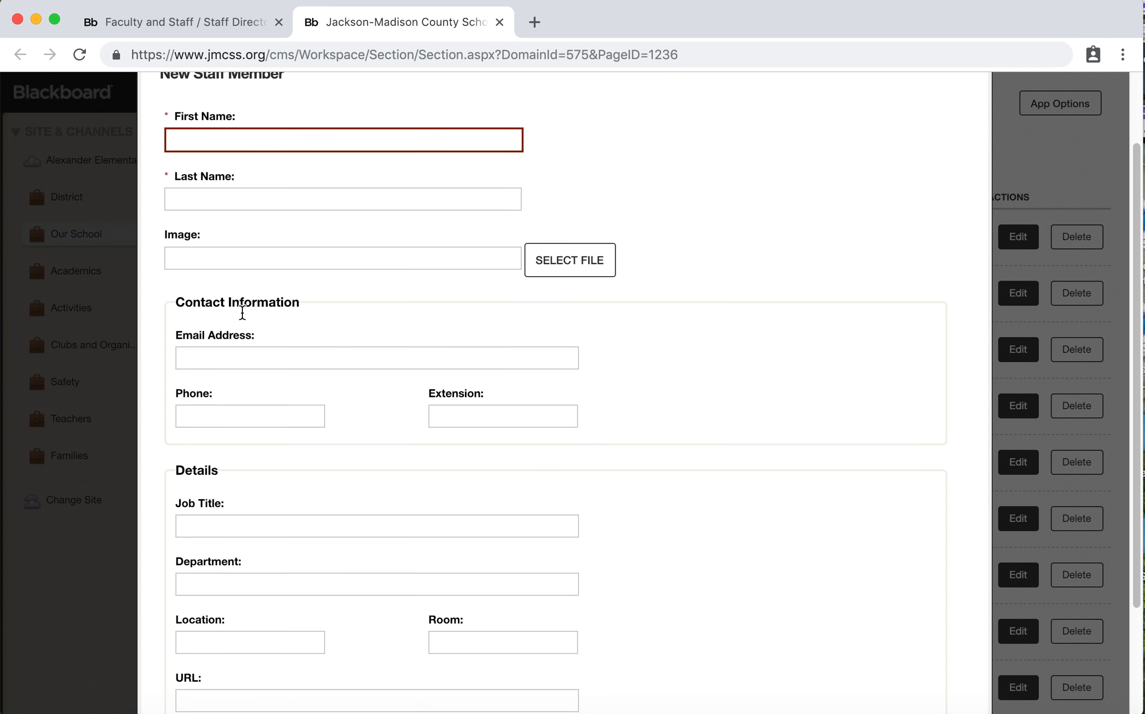
click(187, 238)
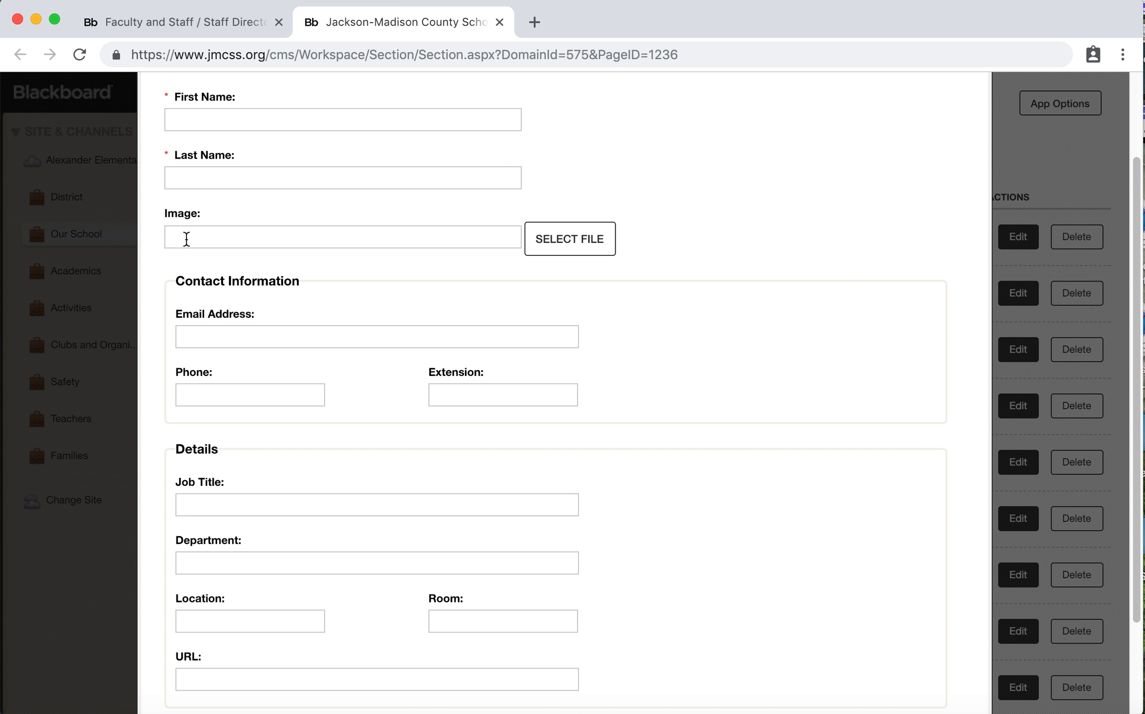
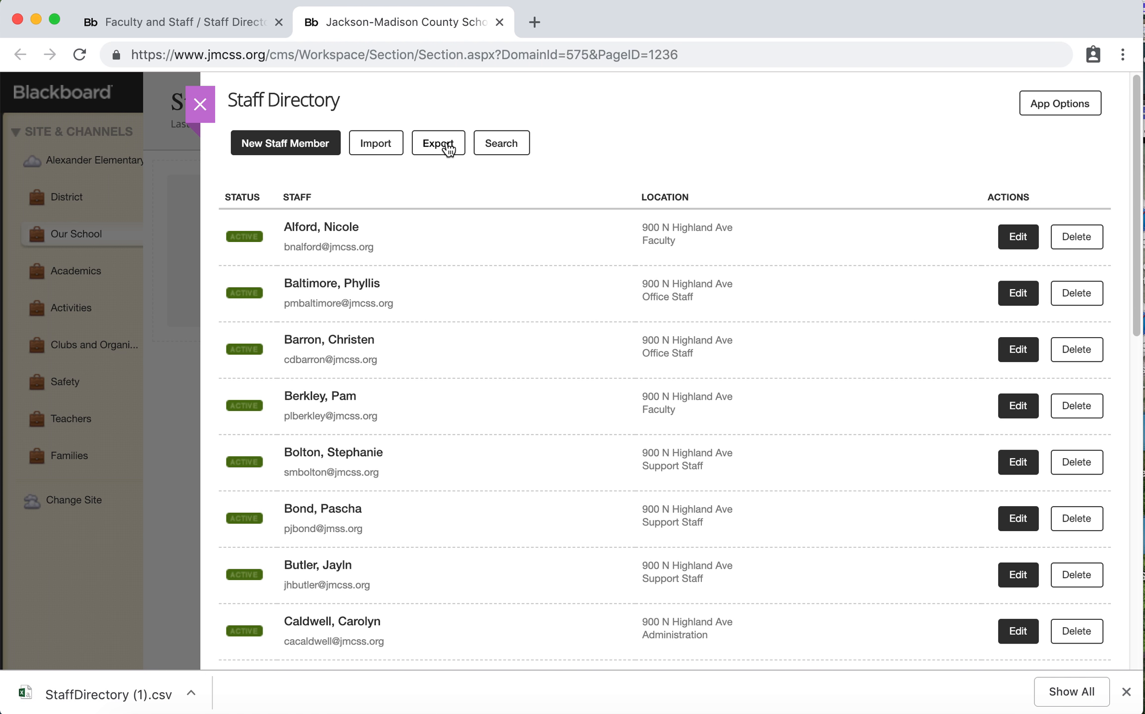
Open the downloaded StaffDirectory (1).csv in Excel and fit the widths of columns A through N to their contents
click(69, 703)
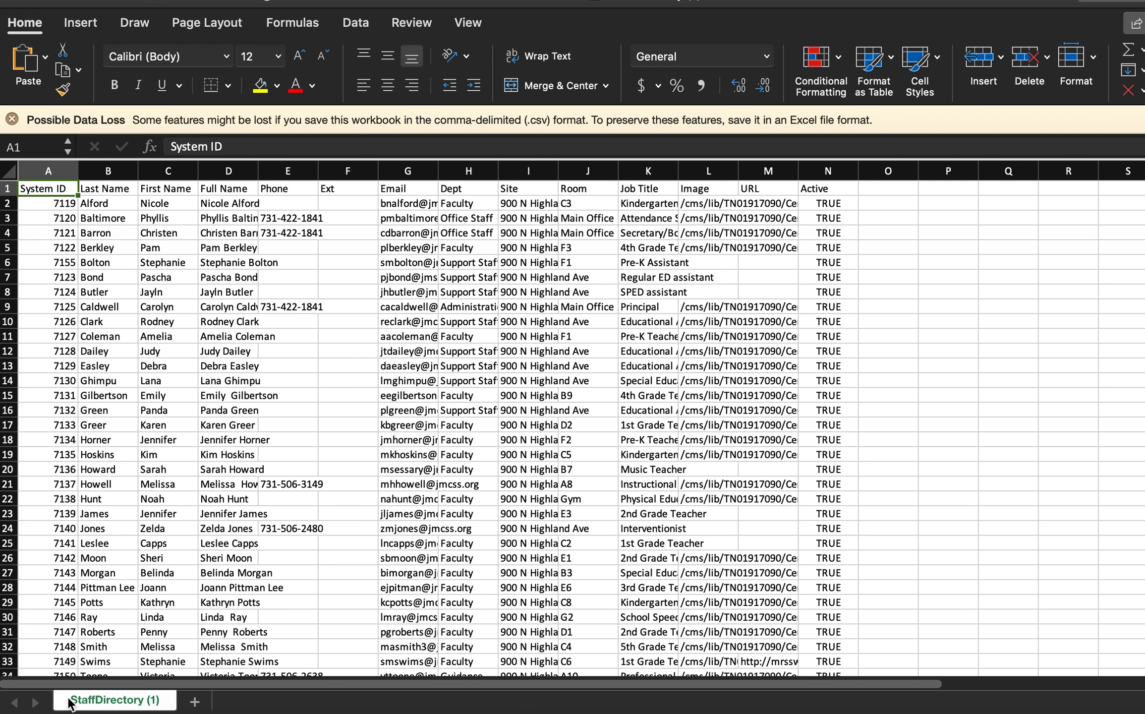
drag(1144, 713, 1059, 675)
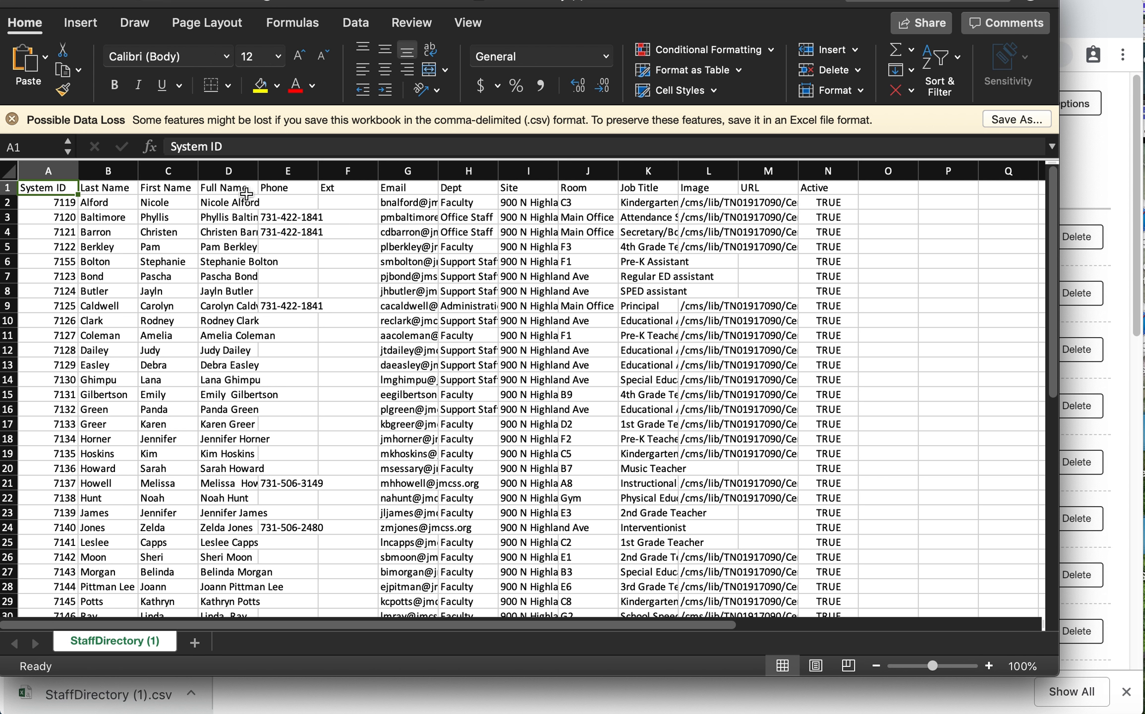
drag(256, 170, 304, 171)
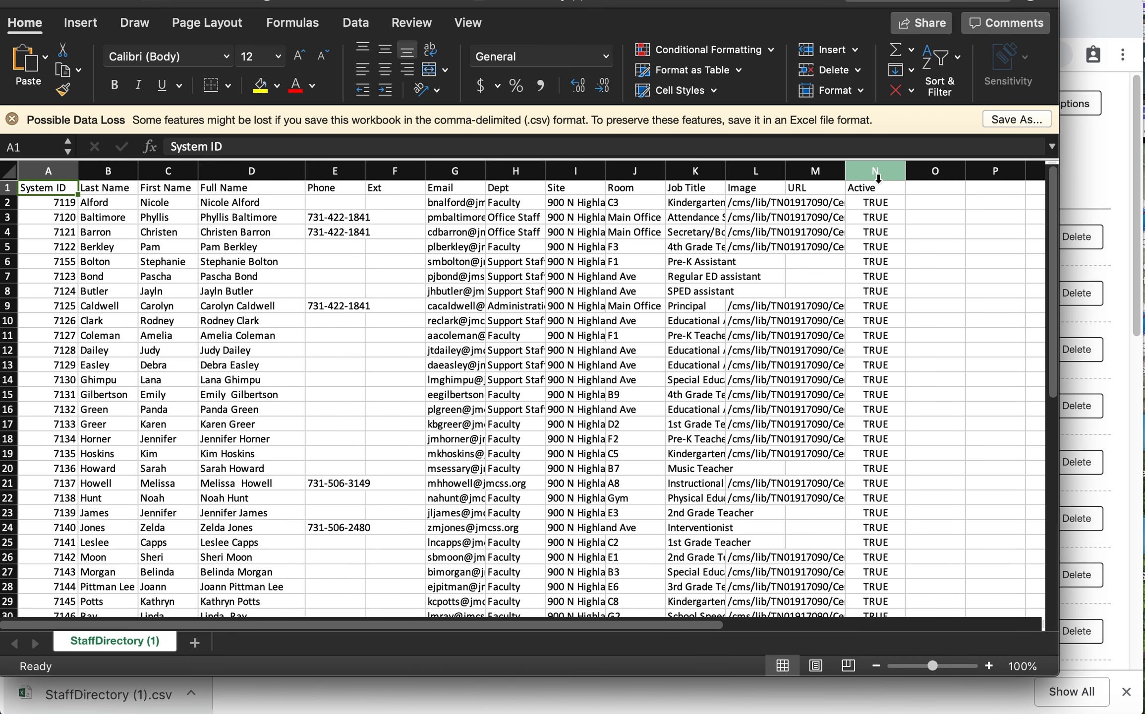
drag(877, 172, 51, 200)
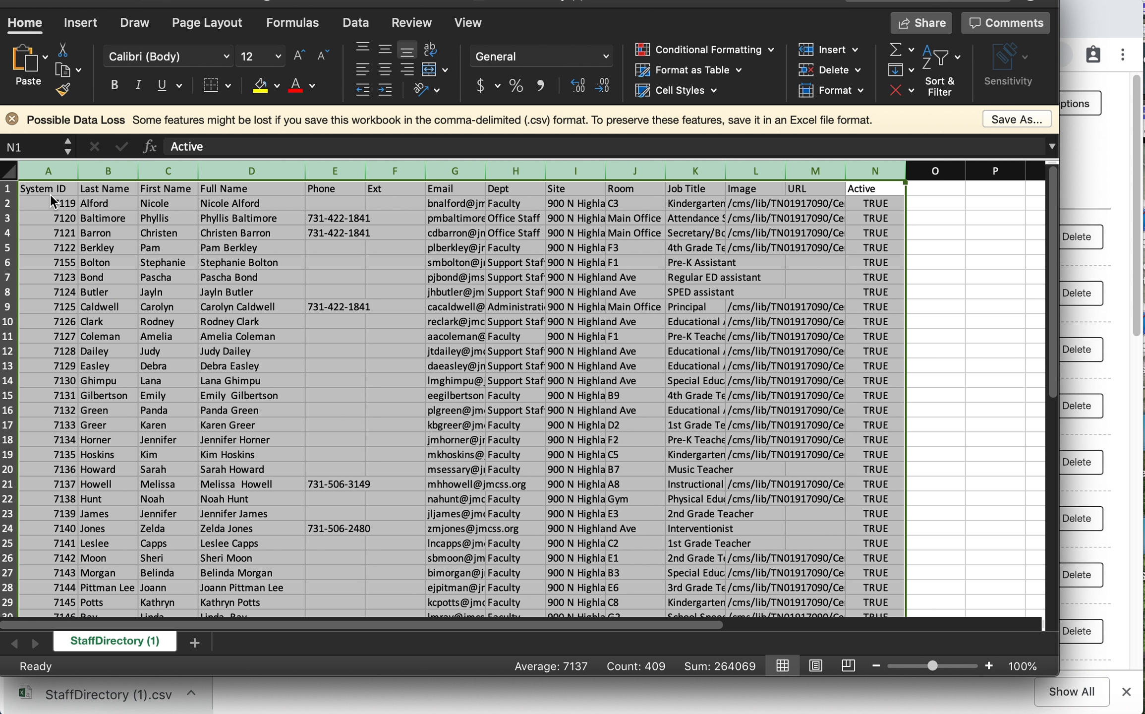
double_click(77, 172)
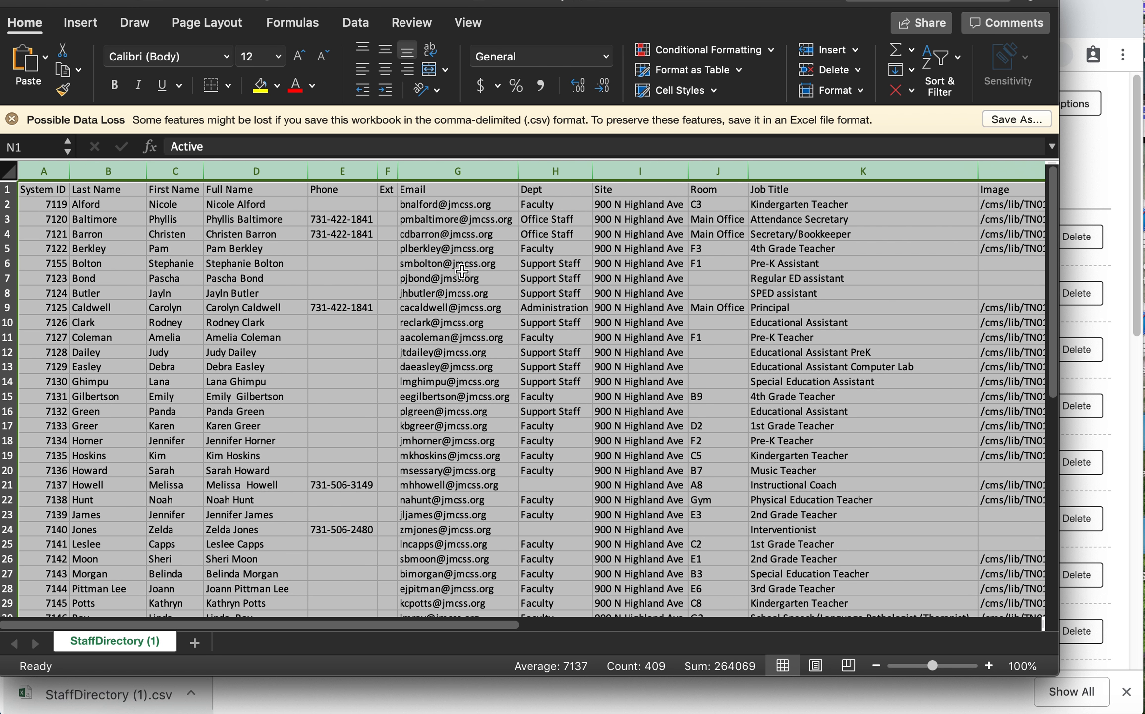
click(343, 276)
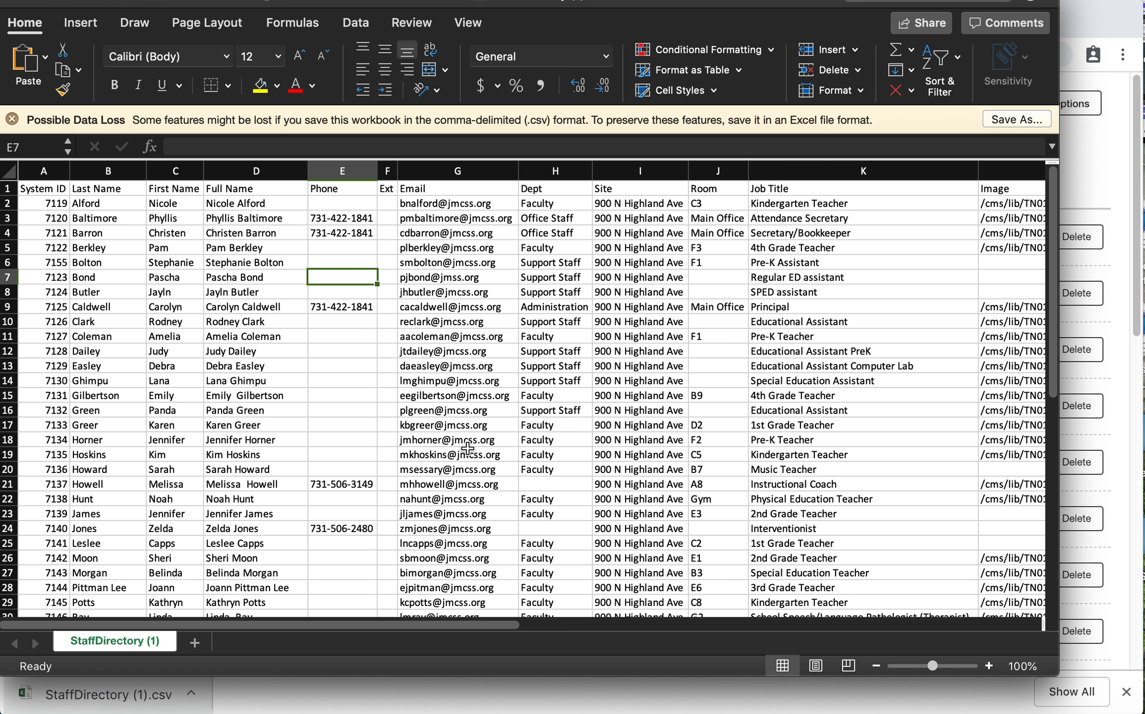
Review the exported staff columns from Job Title through Image, URL and Active
scroll(468, 448, right, 5)
scroll(467, 449, right, 5)
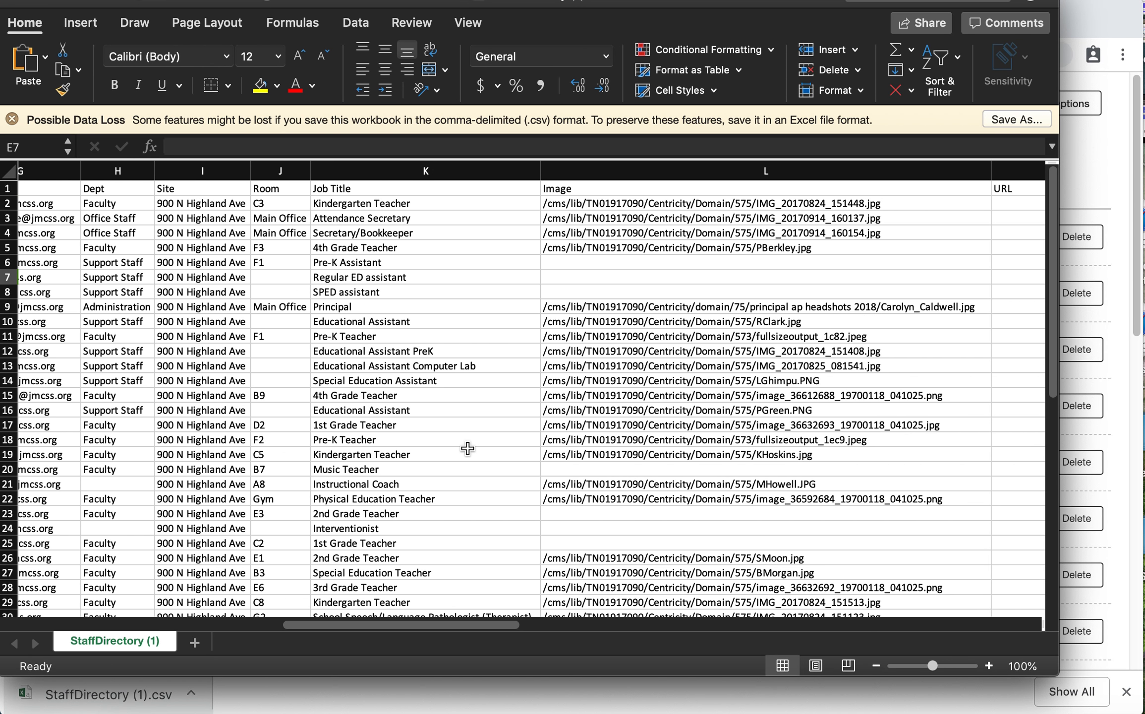
click(636, 171)
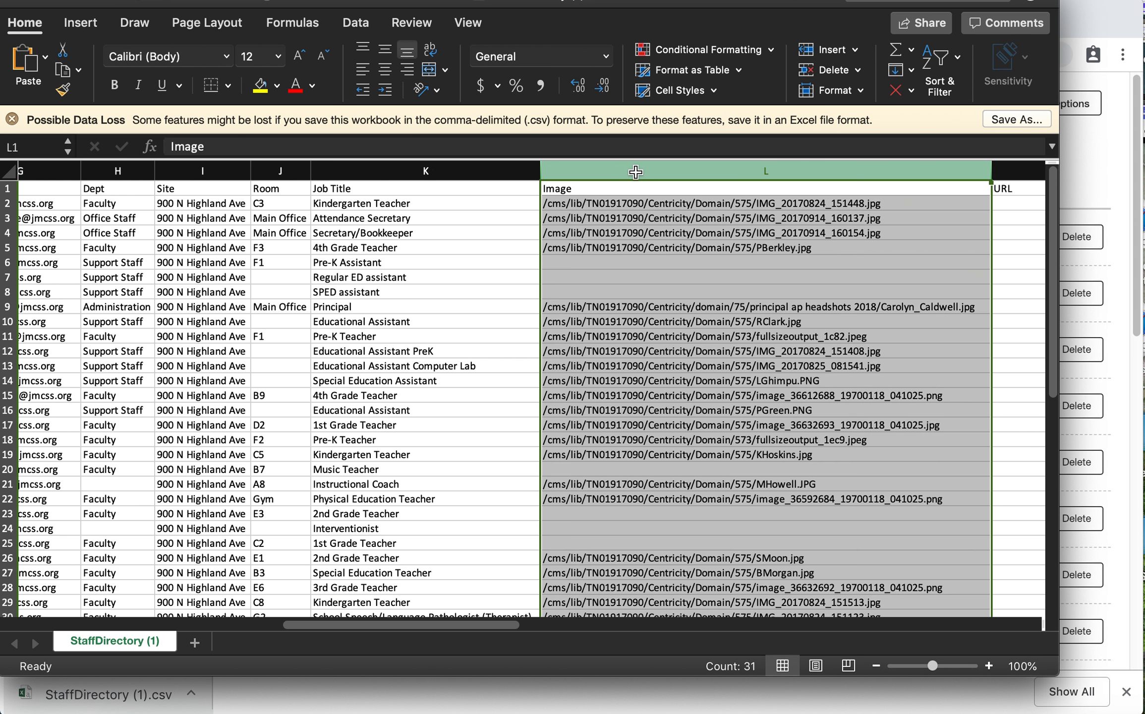
click(521, 290)
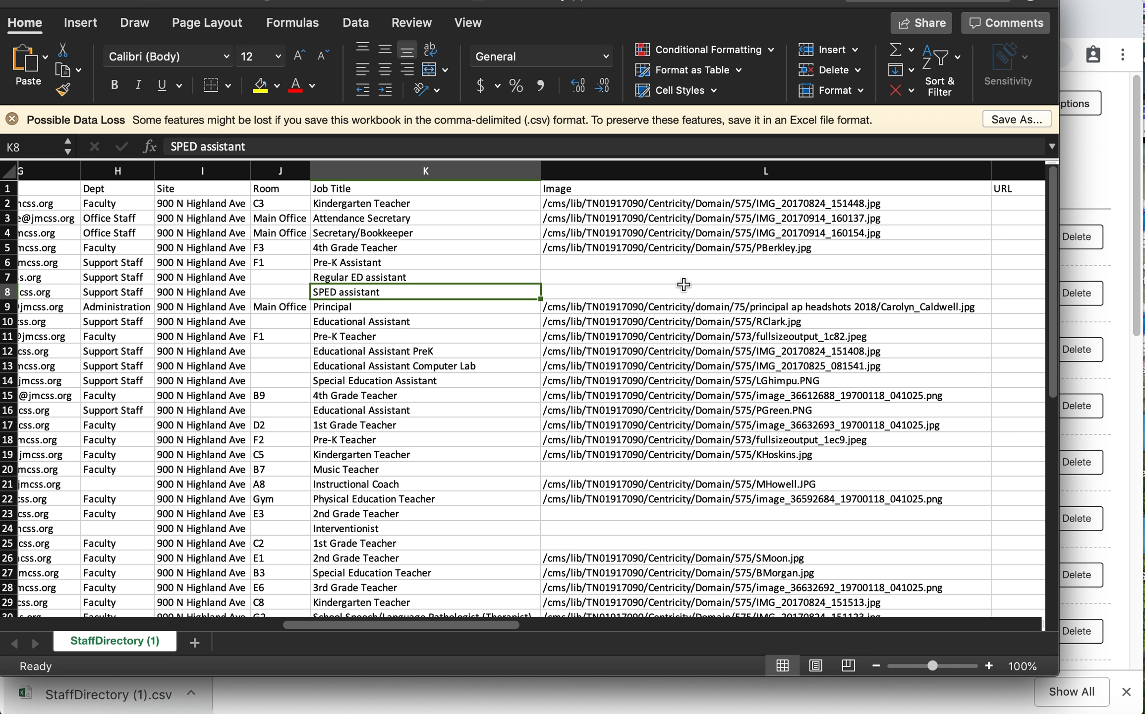
scroll(683, 281, right, 3)
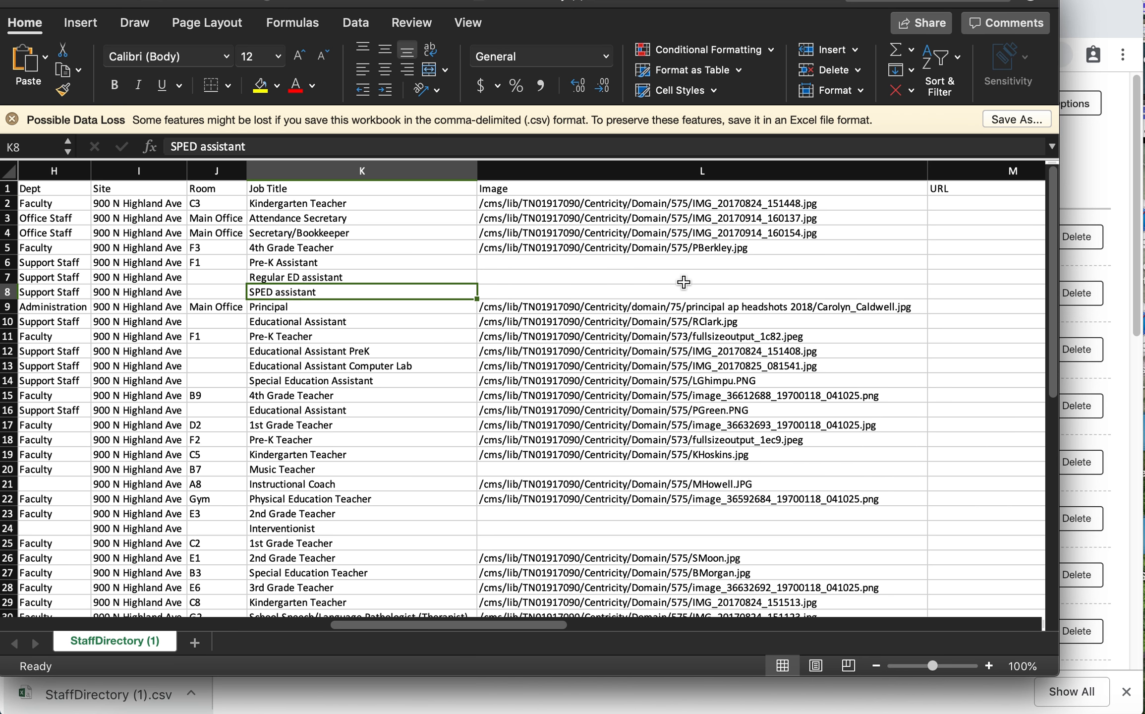
scroll(683, 281, right, 12)
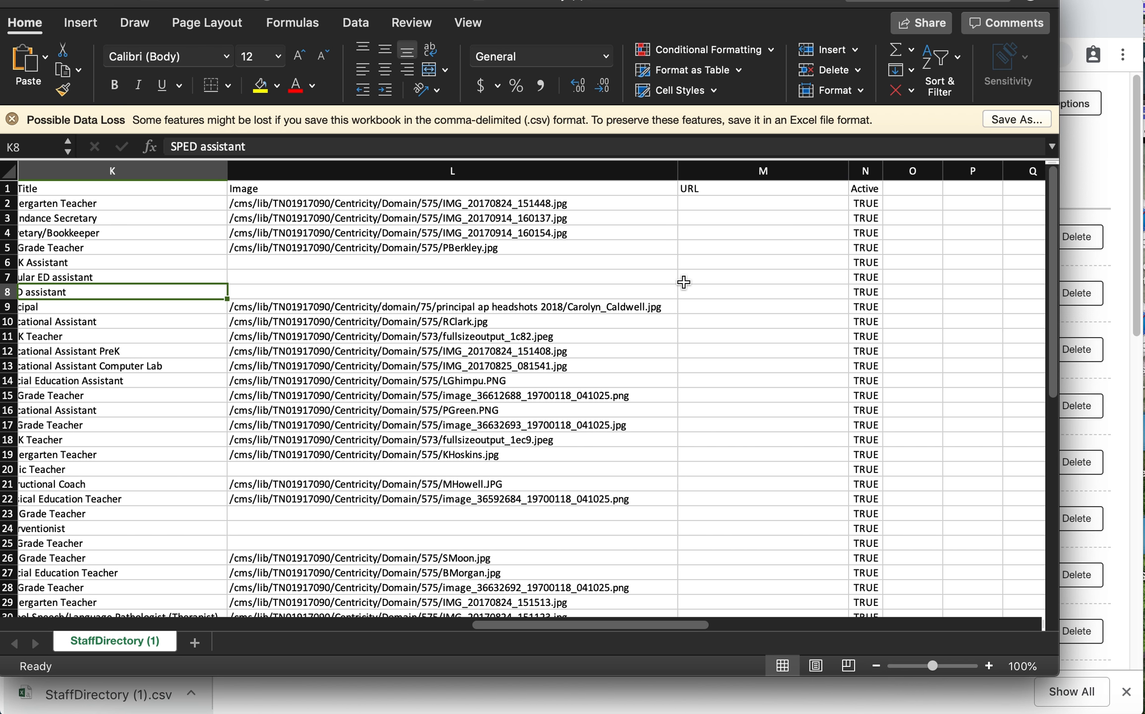
Examine the end of the staff list and the empty row 39 beneath it across all columns, returning to the header row
scroll(862, 391, left, 2)
scroll(862, 390, down, 2)
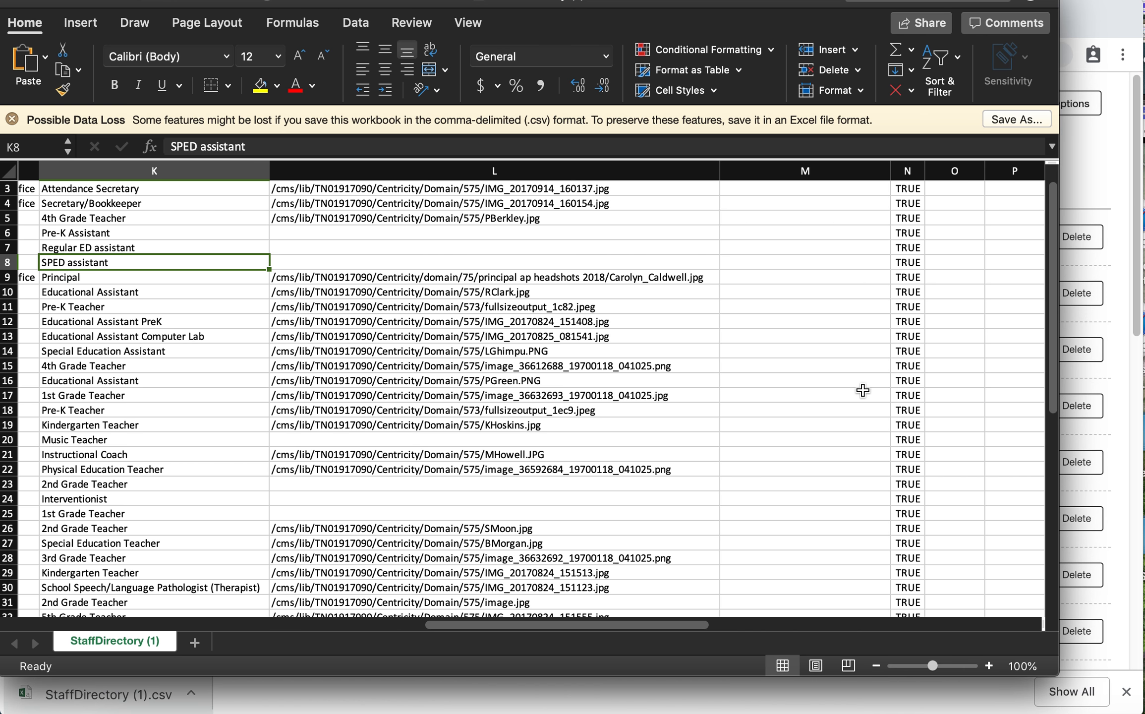
scroll(863, 390, left, 15)
scroll(863, 390, up, 1)
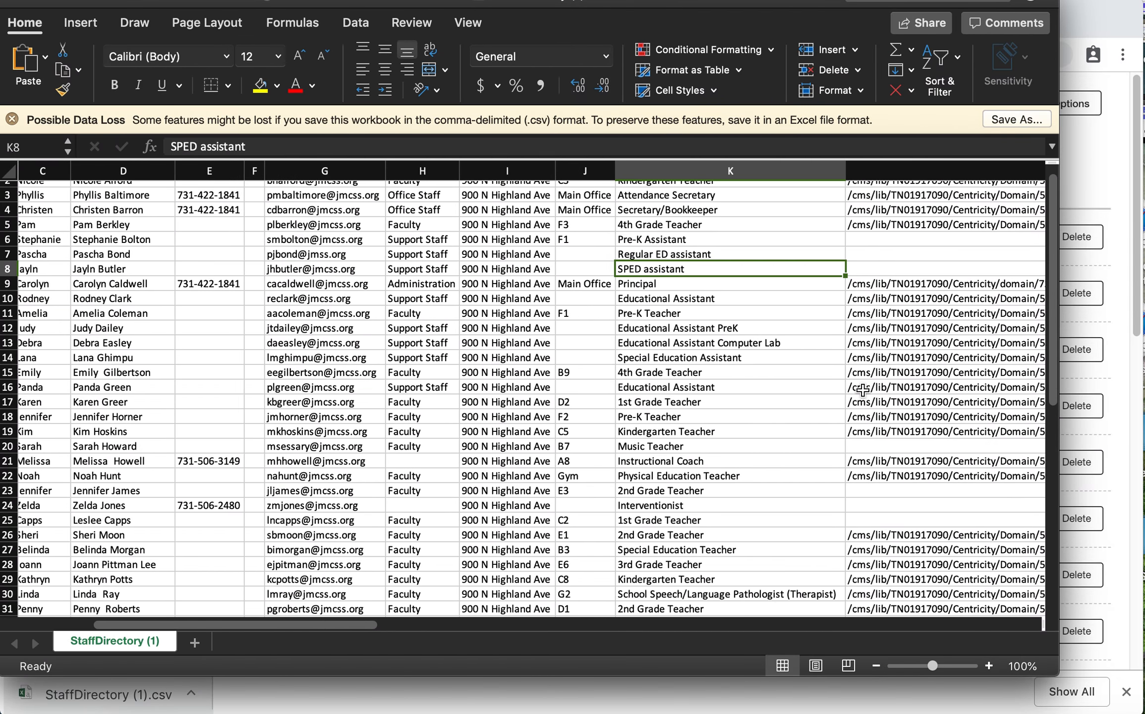
scroll(863, 390, left, 2)
scroll(863, 390, down, 12)
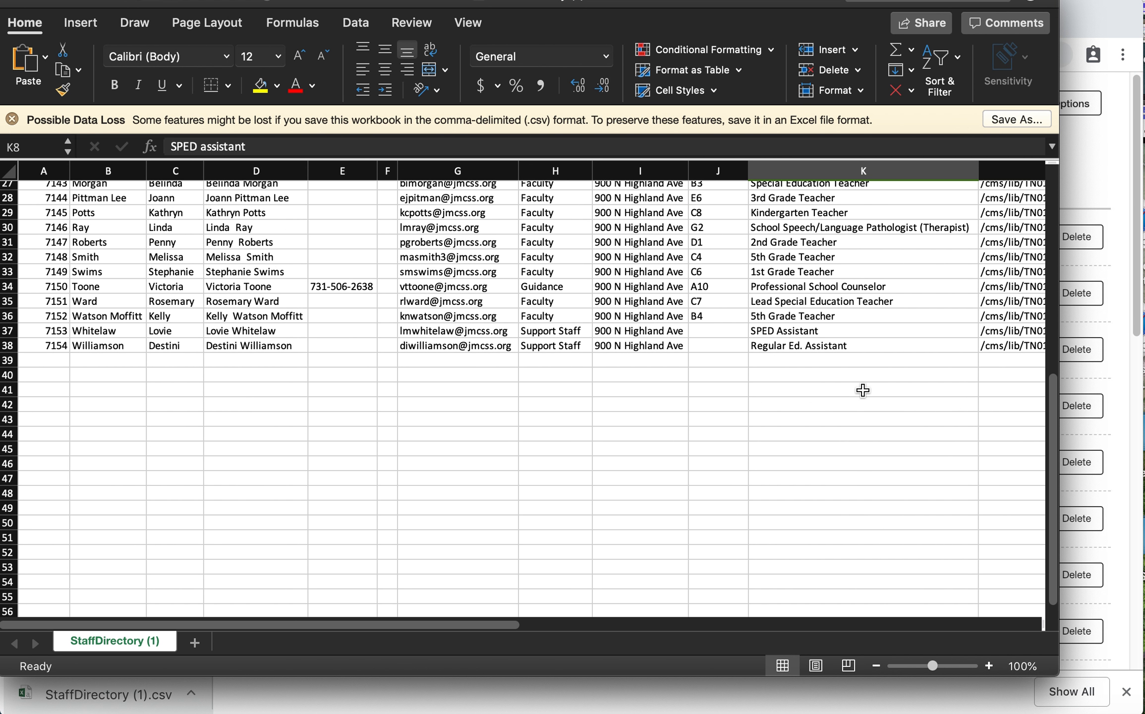
click(127, 362)
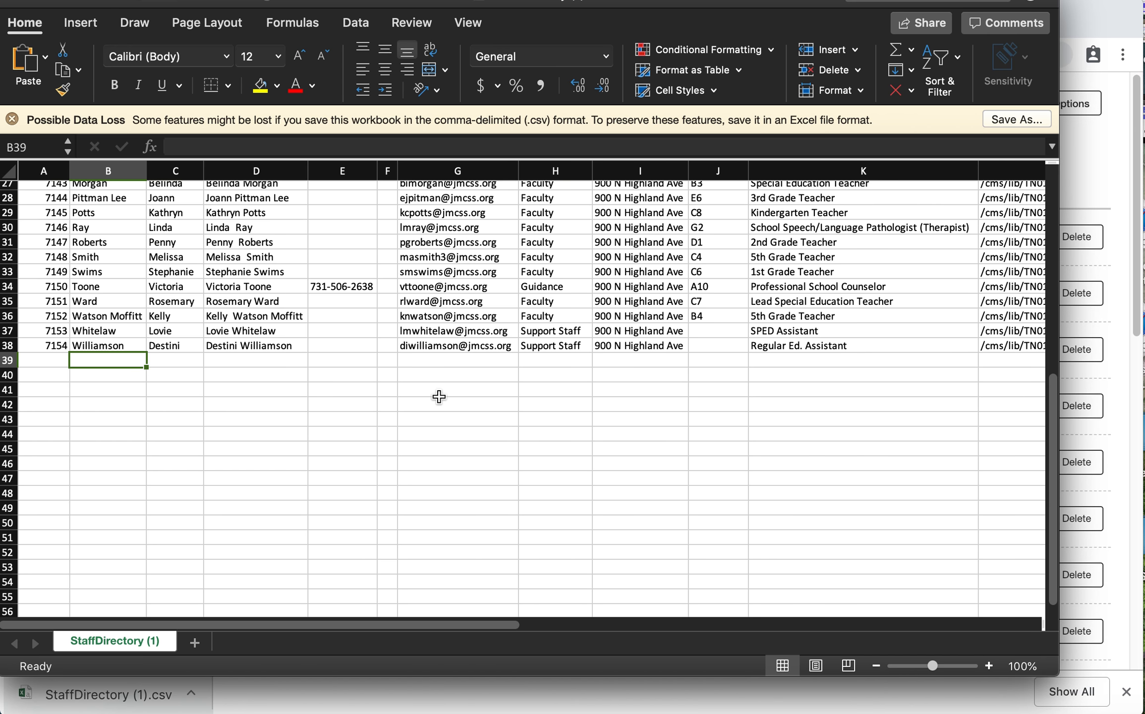
scroll(439, 397, right, 10)
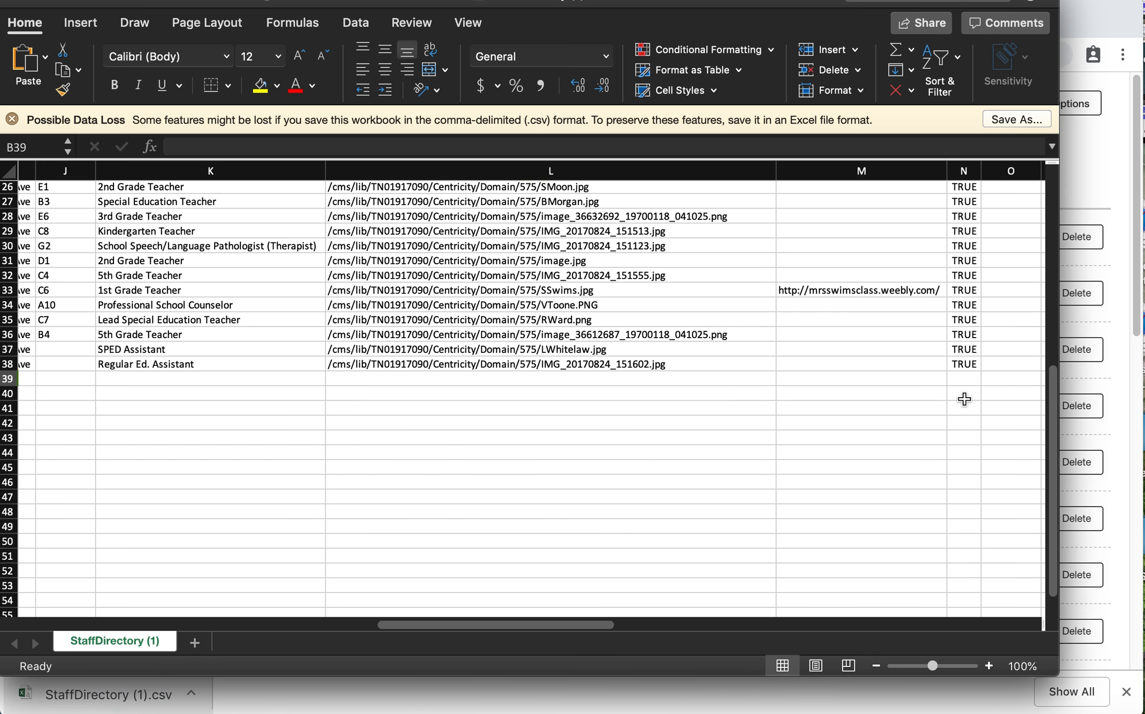
scroll(493, 489, left, 10)
scroll(493, 490, up, 1)
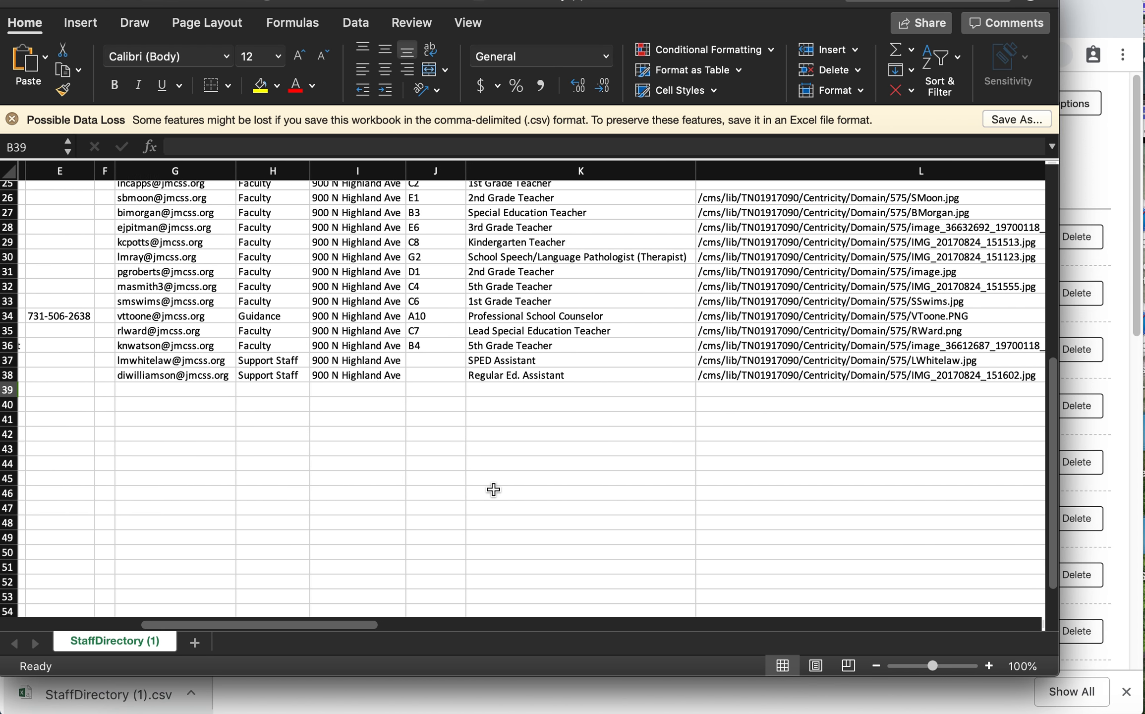
scroll(494, 489, left, 3)
scroll(493, 490, up, 10)
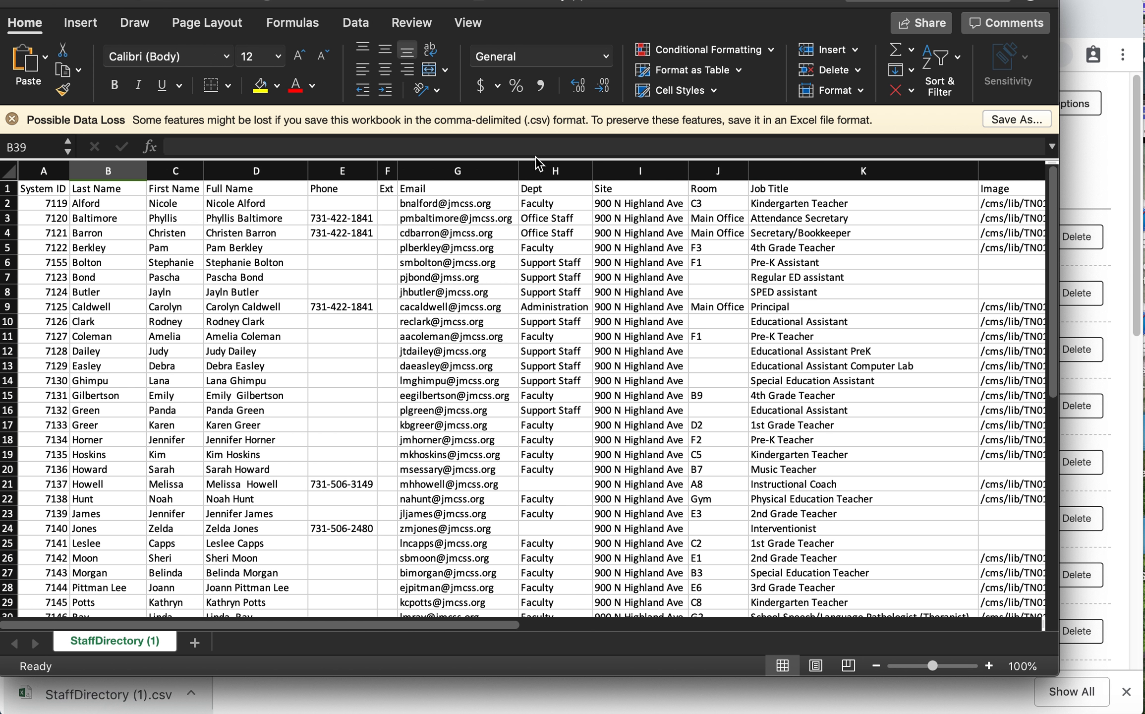
Close the StaffDirectory (1).csv workbook without saving the changes
drag(634, 10, 636, 11)
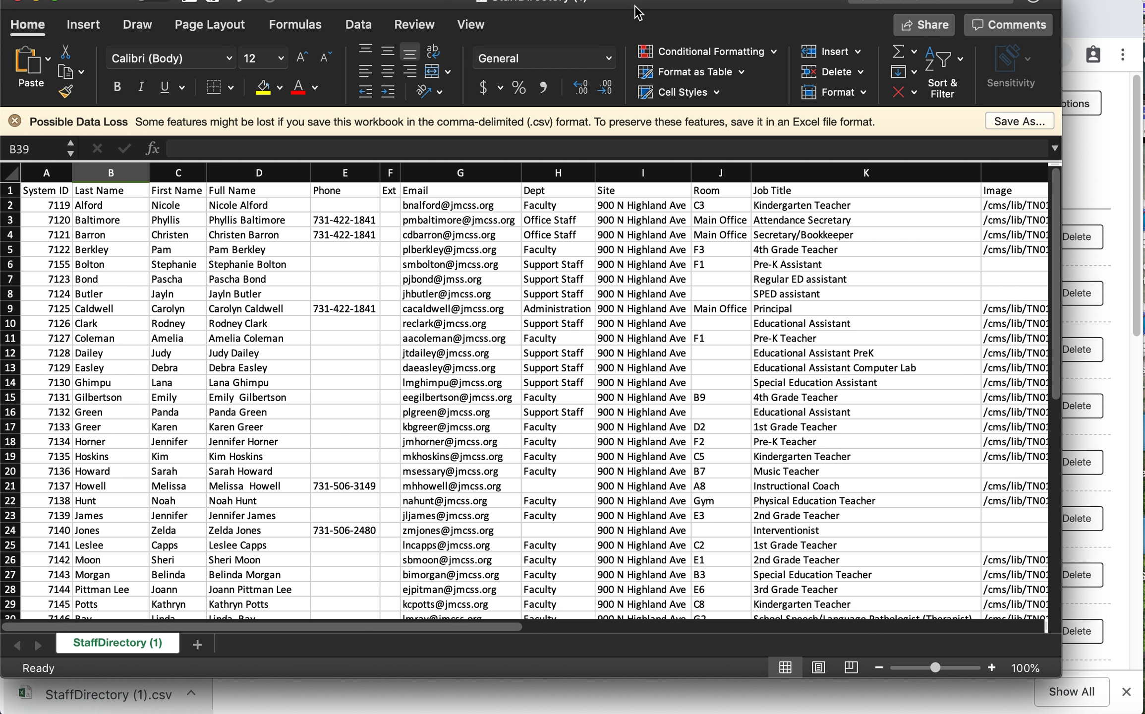
click(19, 1)
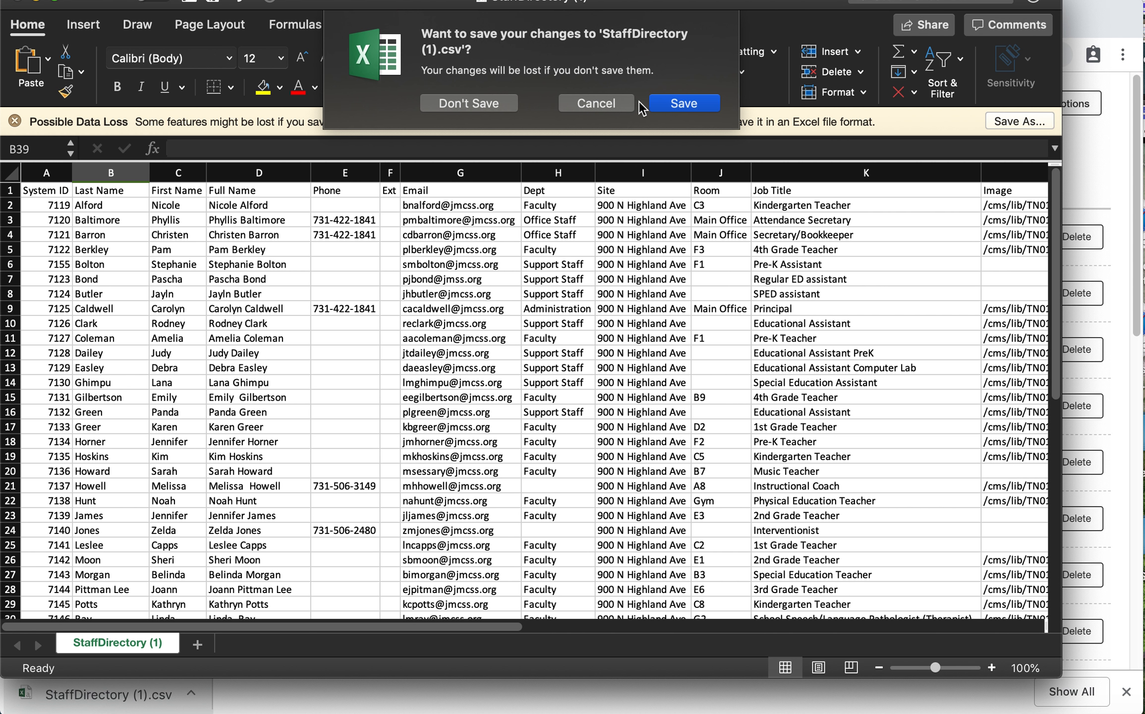
click(504, 103)
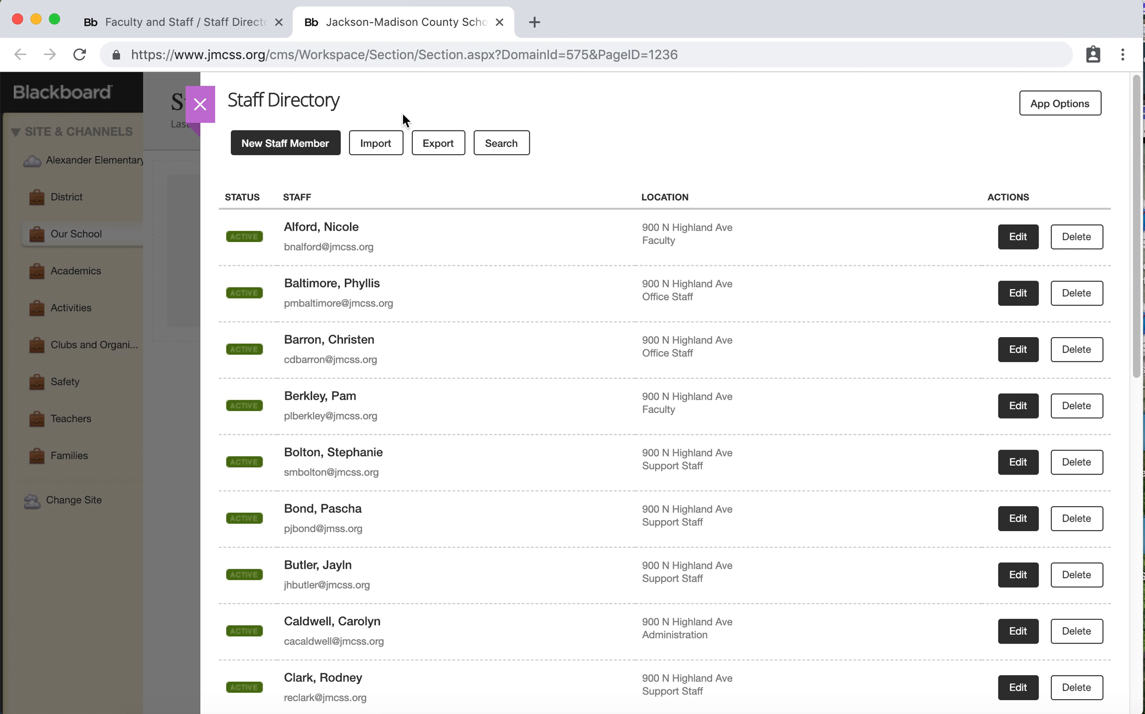
Start a Staff Directory import with StaffDirectory (1).csv from the Downloads folder and continue to field mapping
click(377, 144)
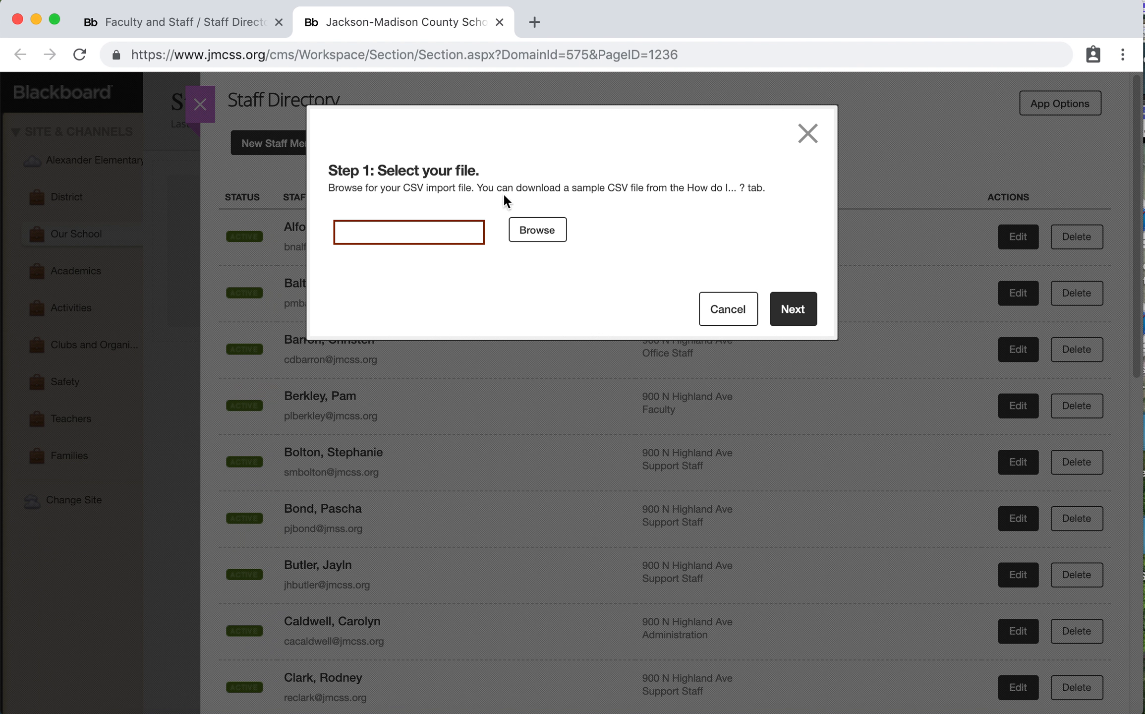
click(526, 237)
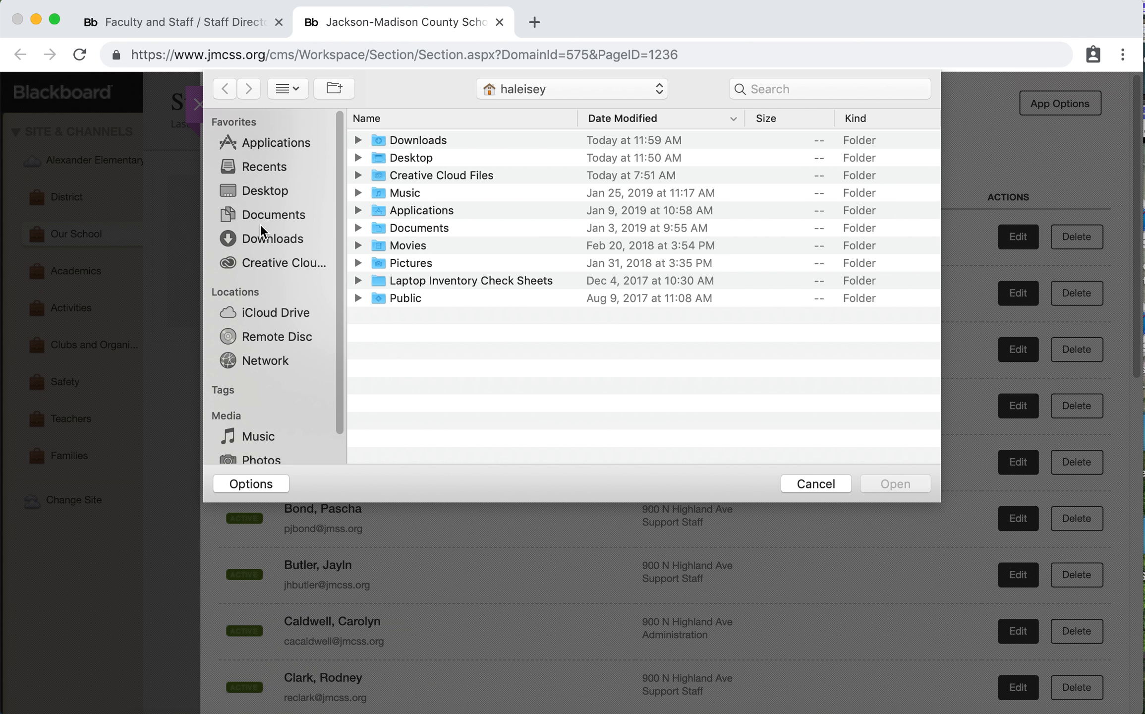
click(271, 238)
click(430, 157)
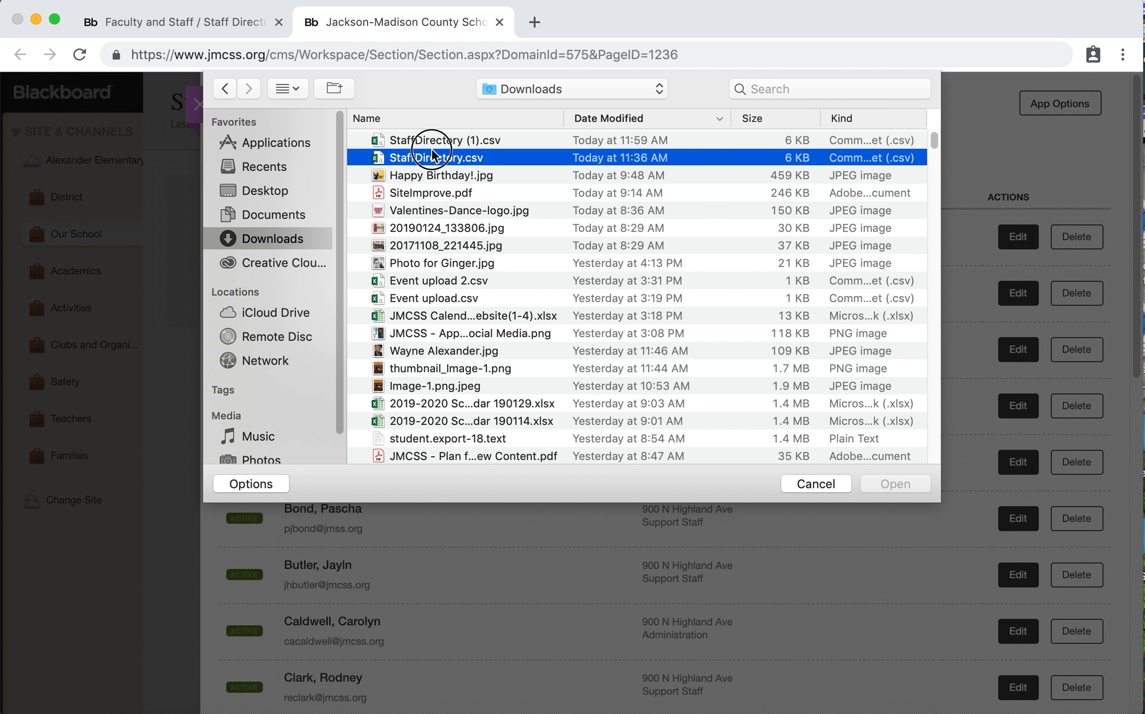
click(443, 144)
click(892, 482)
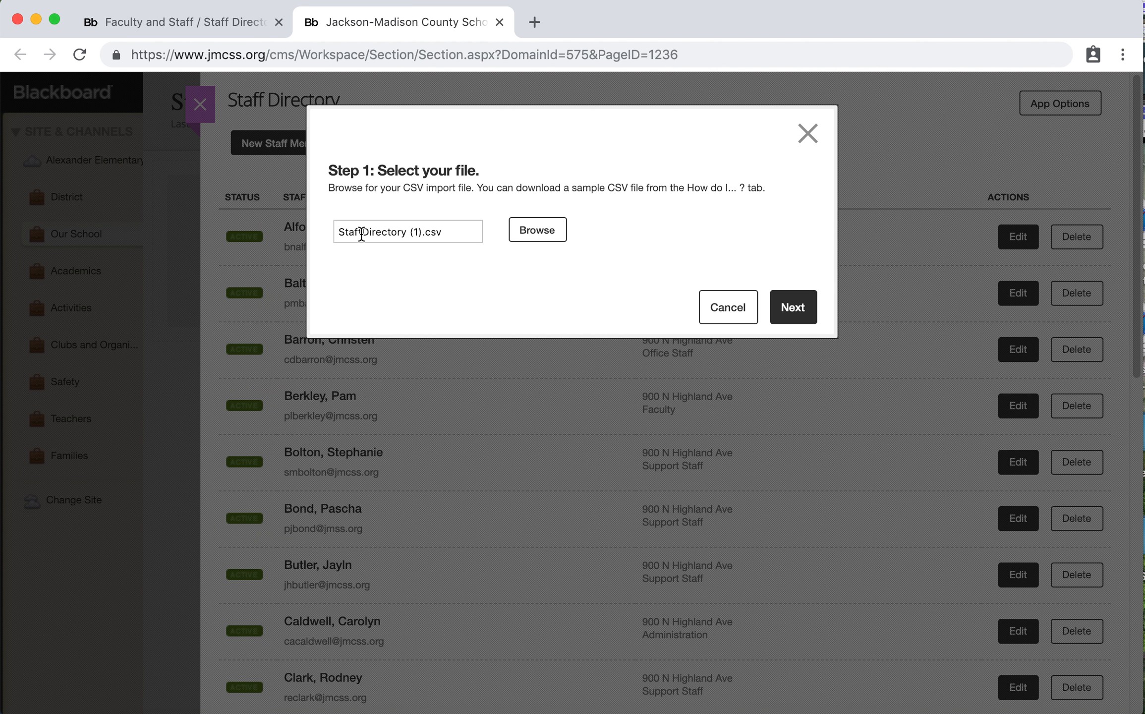
click(802, 306)
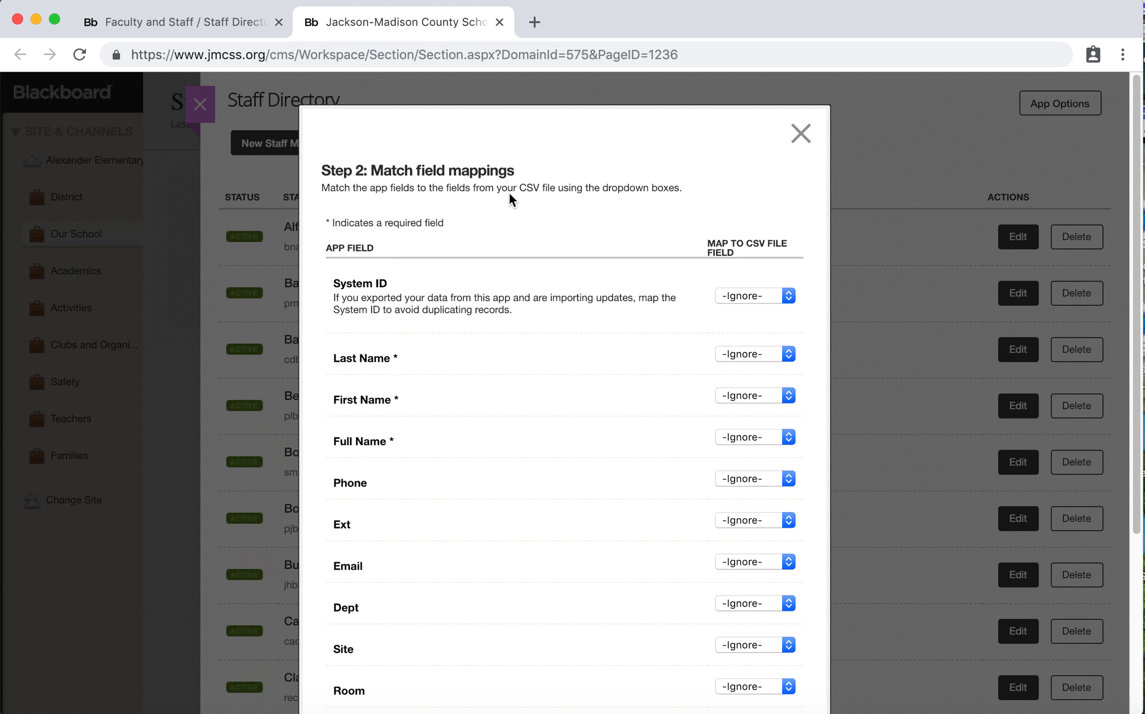
Map the System ID, Last Name, First Name and Full Name app fields to the CSV fields of the same names
click(748, 296)
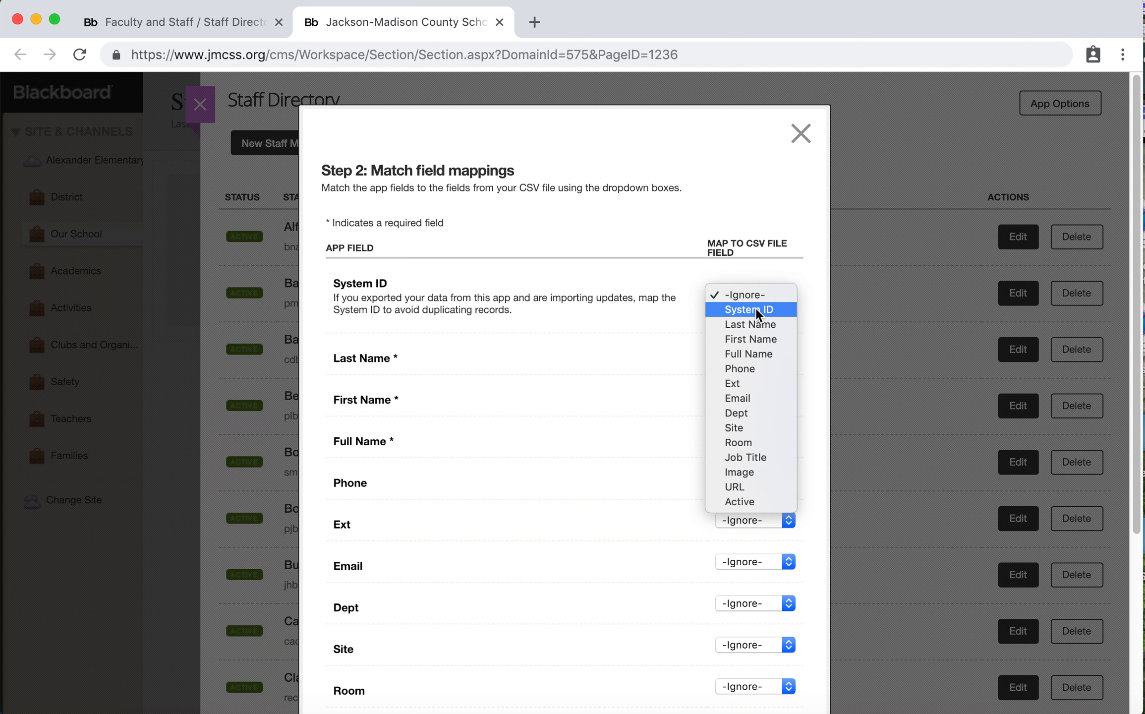
click(739, 309)
click(753, 353)
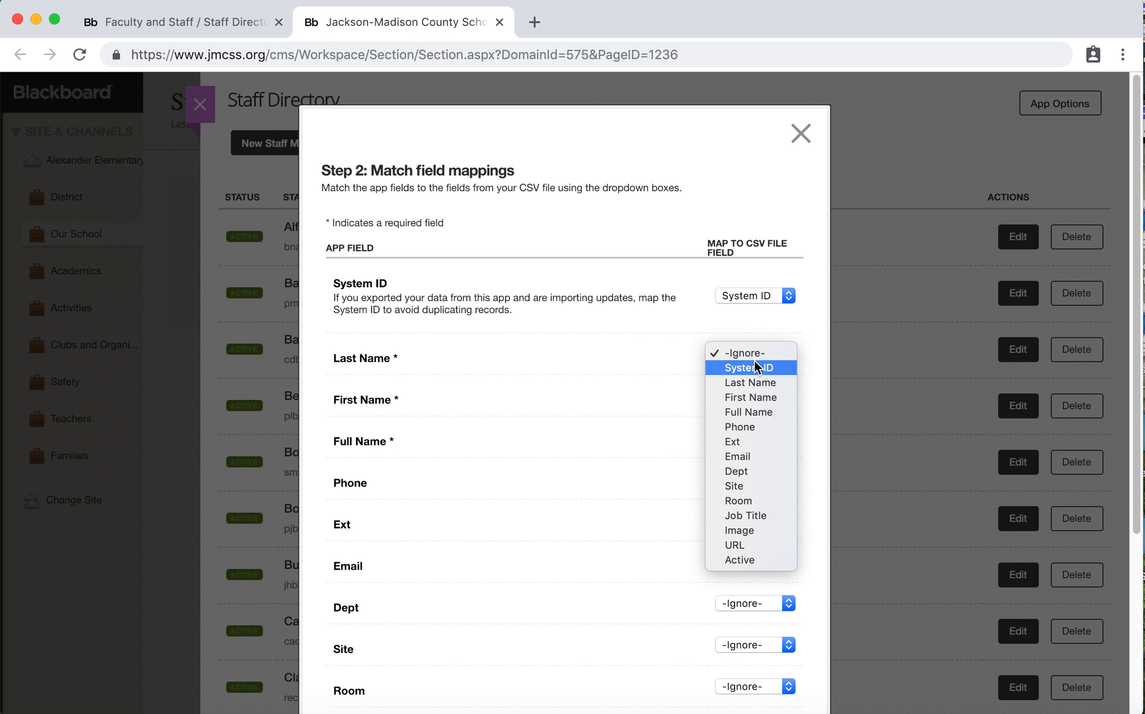
click(754, 382)
click(755, 397)
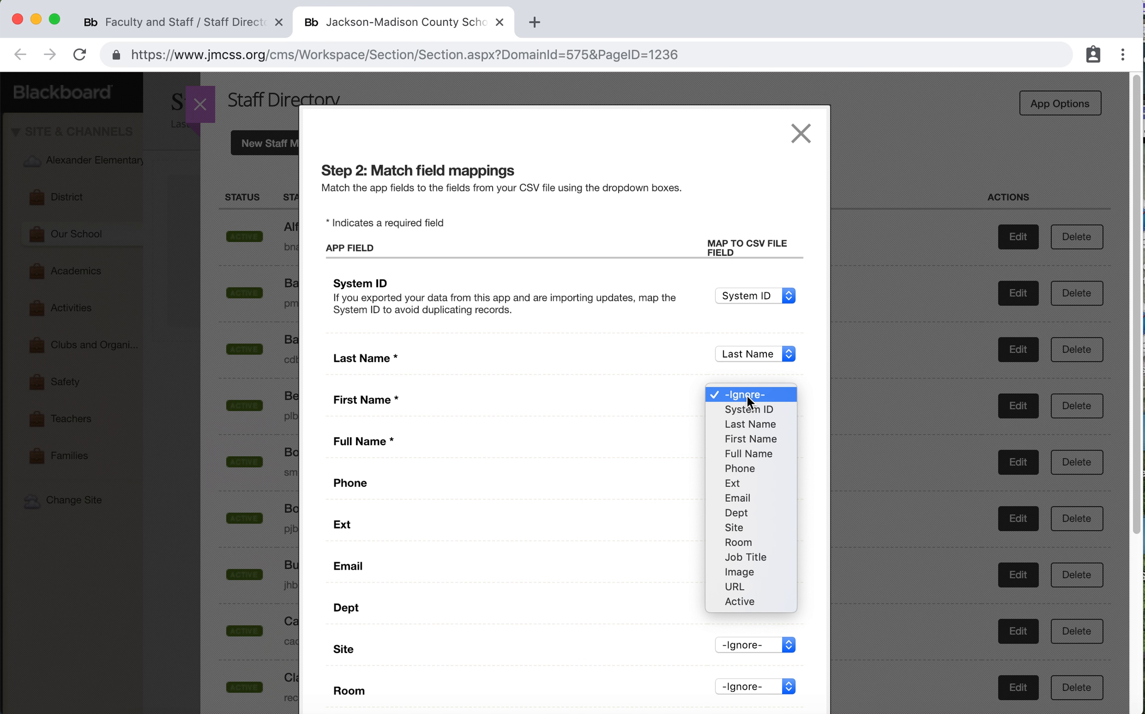
click(749, 441)
click(749, 441)
click(750, 496)
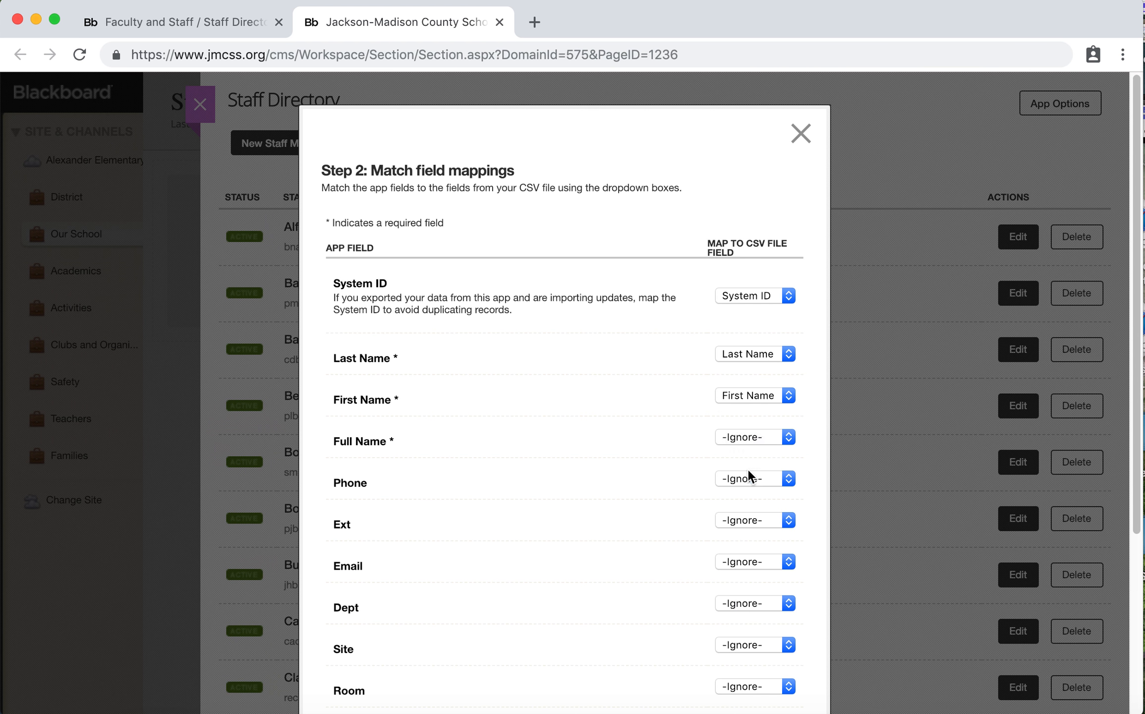
Map the Phone and Ext app fields to the matching Phone and Ext CSV fields
click(751, 479)
click(751, 551)
click(751, 520)
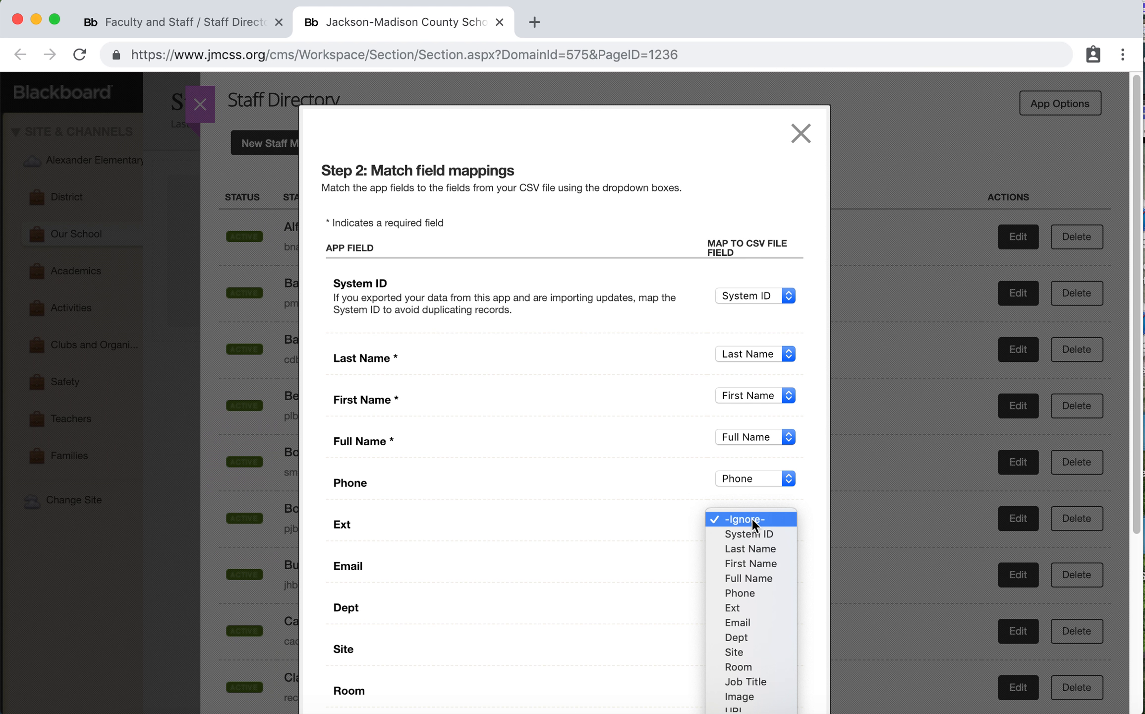
click(751, 607)
scroll(647, 550, down, 5)
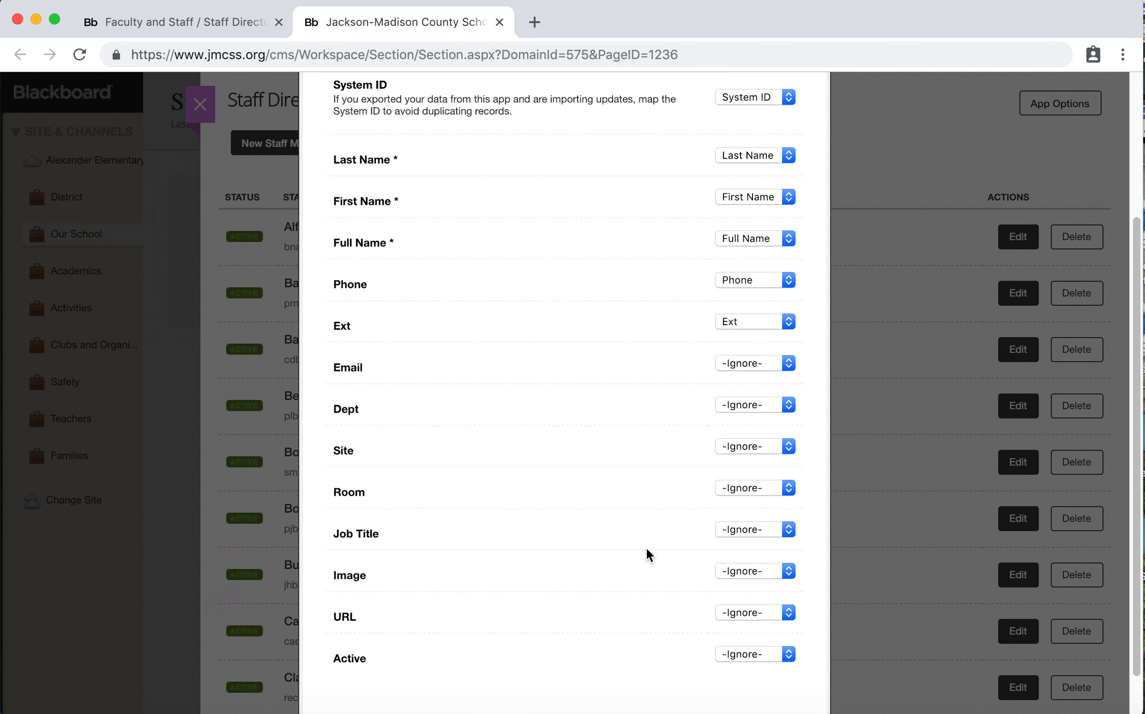
click(744, 321)
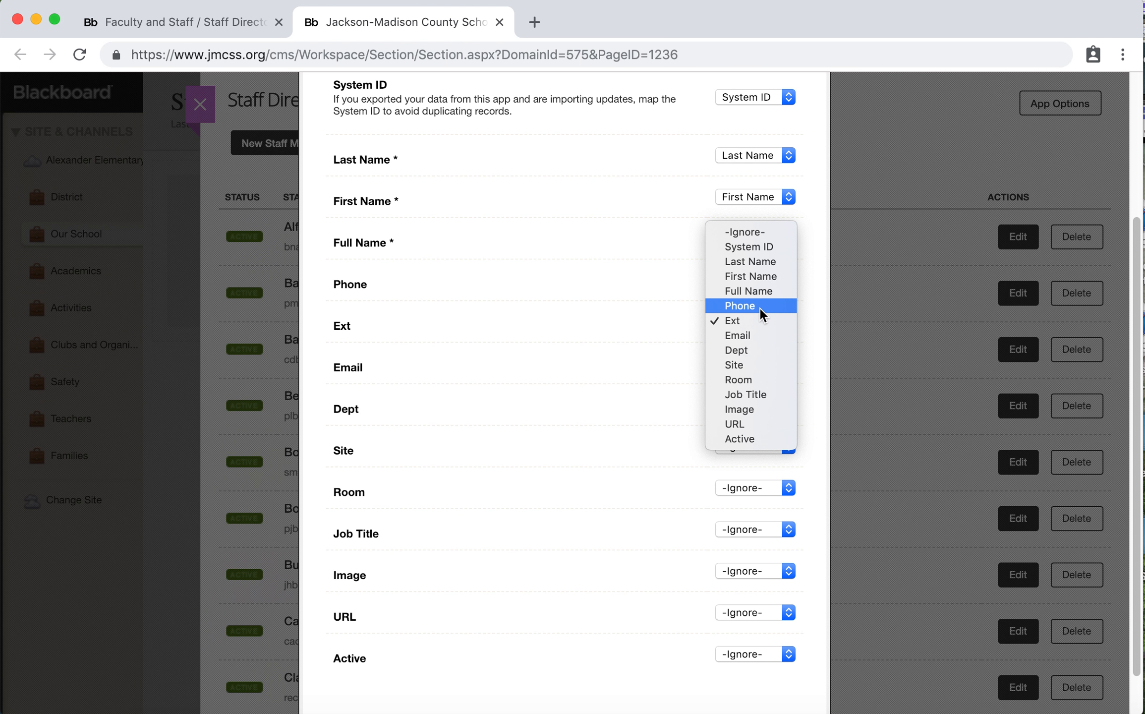
click(624, 351)
Map the Email, Dept and Site app fields to the CSV fields of the same names
click(758, 365)
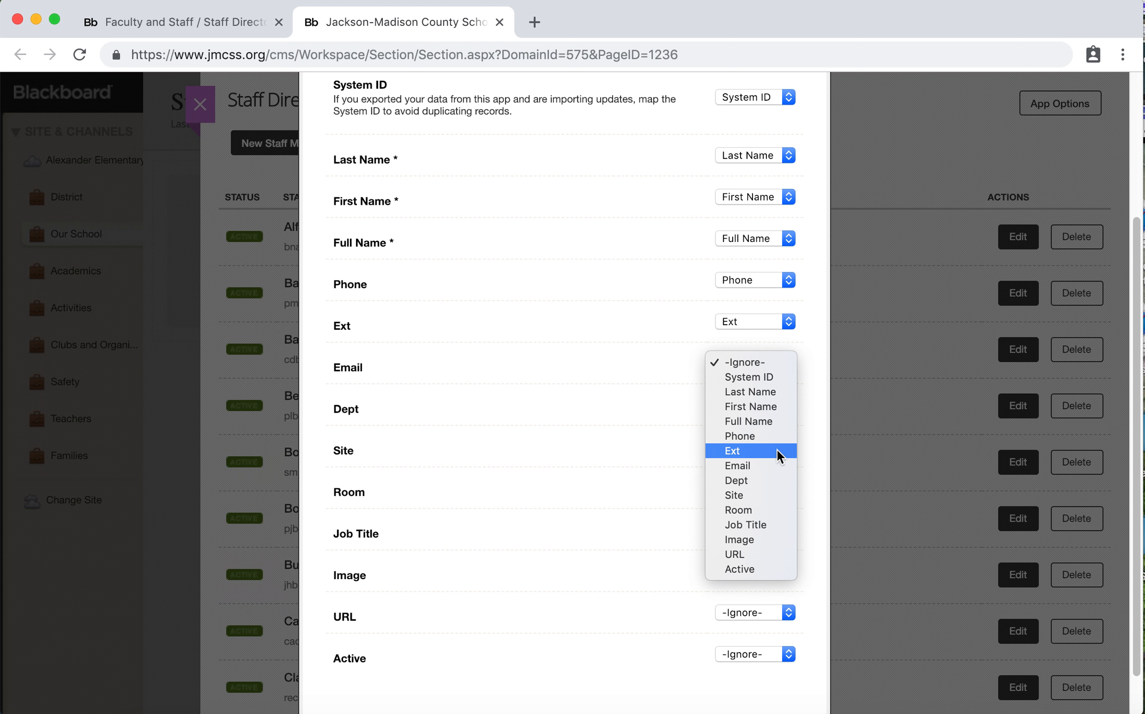
click(769, 465)
click(737, 404)
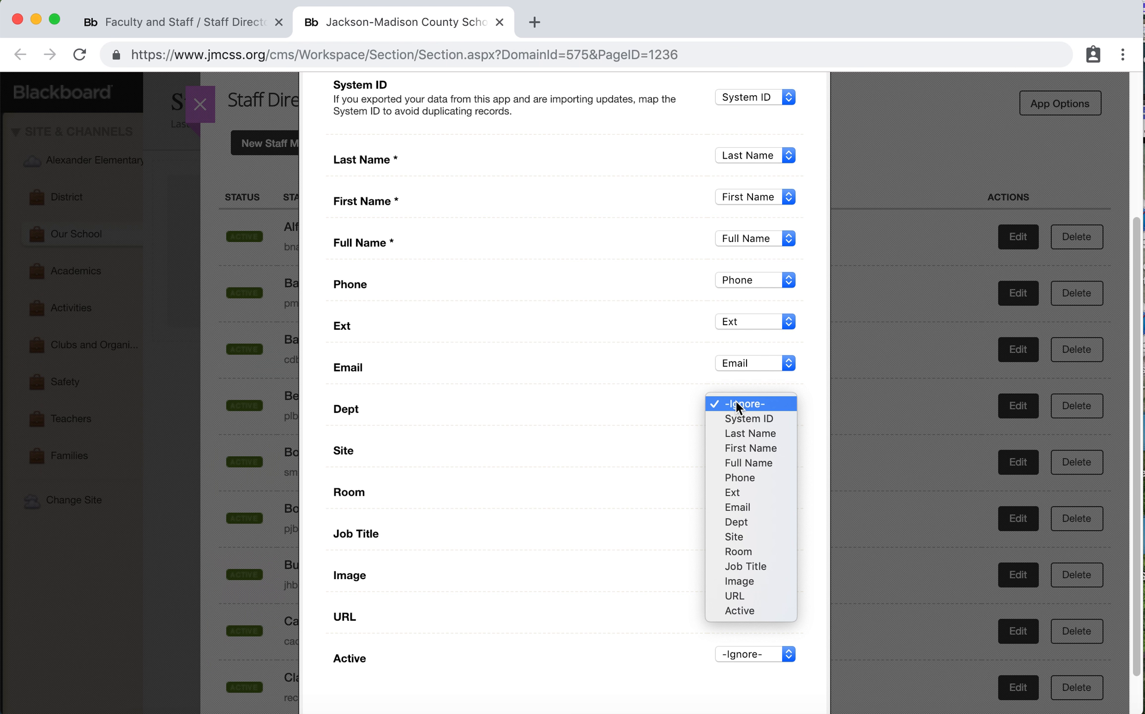
click(753, 512)
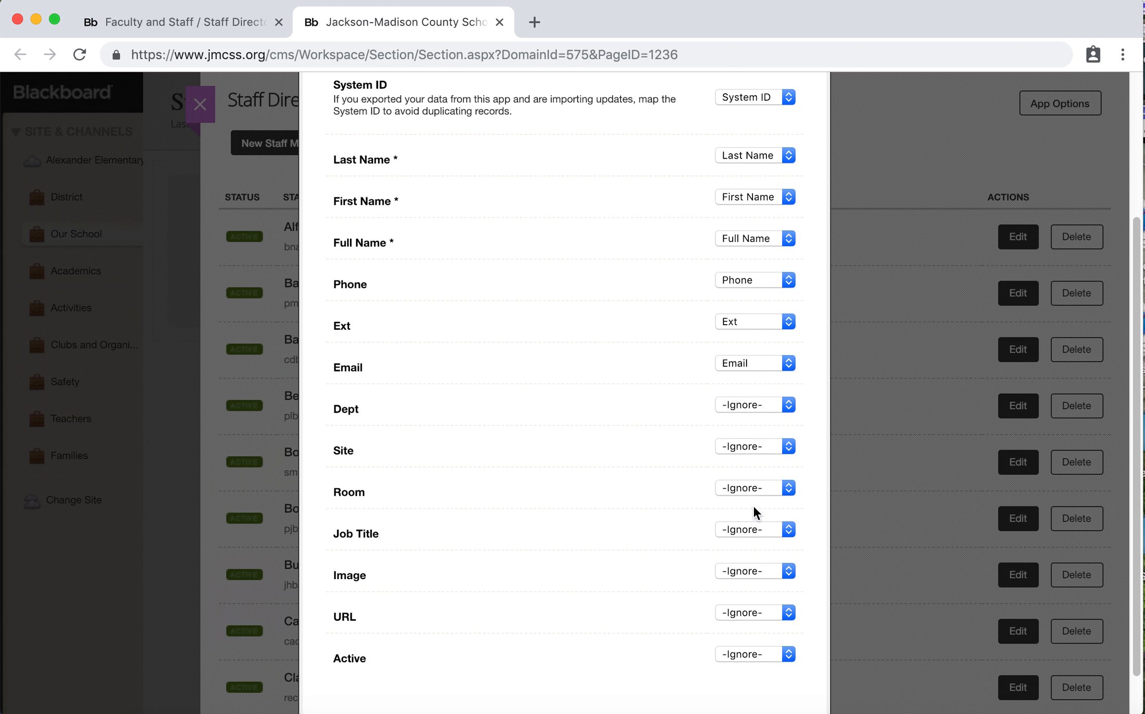
click(741, 446)
click(751, 575)
Map the Room and Job Title app fields to the matching Room and Job Title CSV fields
click(754, 487)
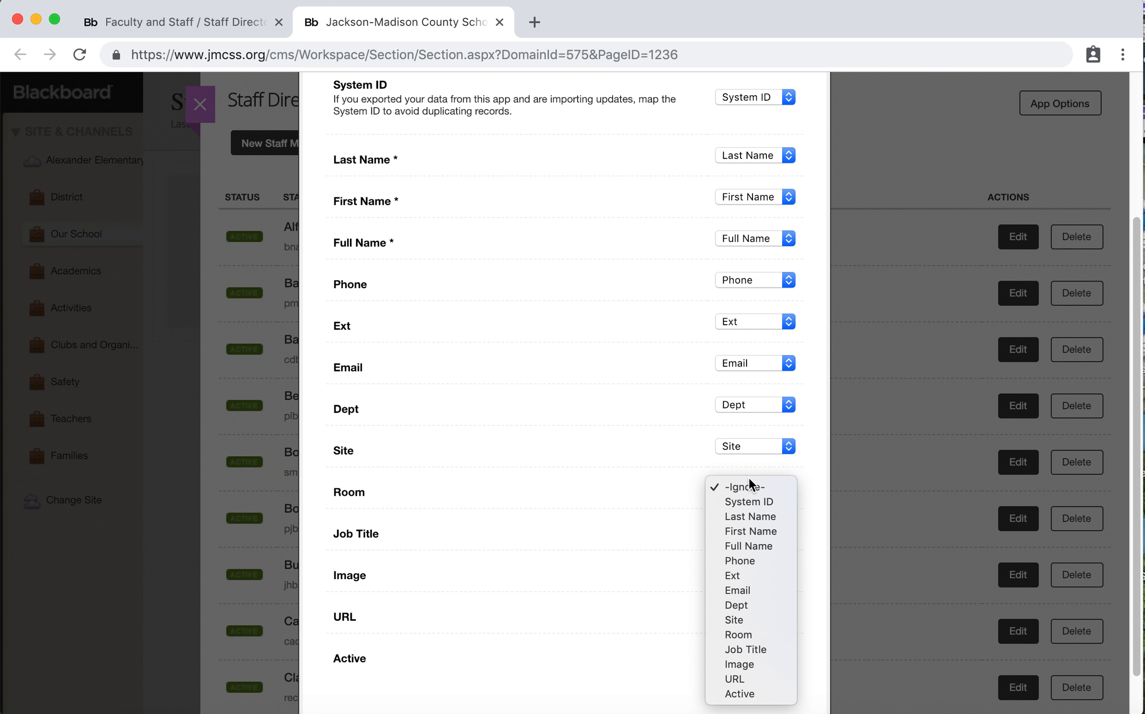
click(766, 637)
click(767, 532)
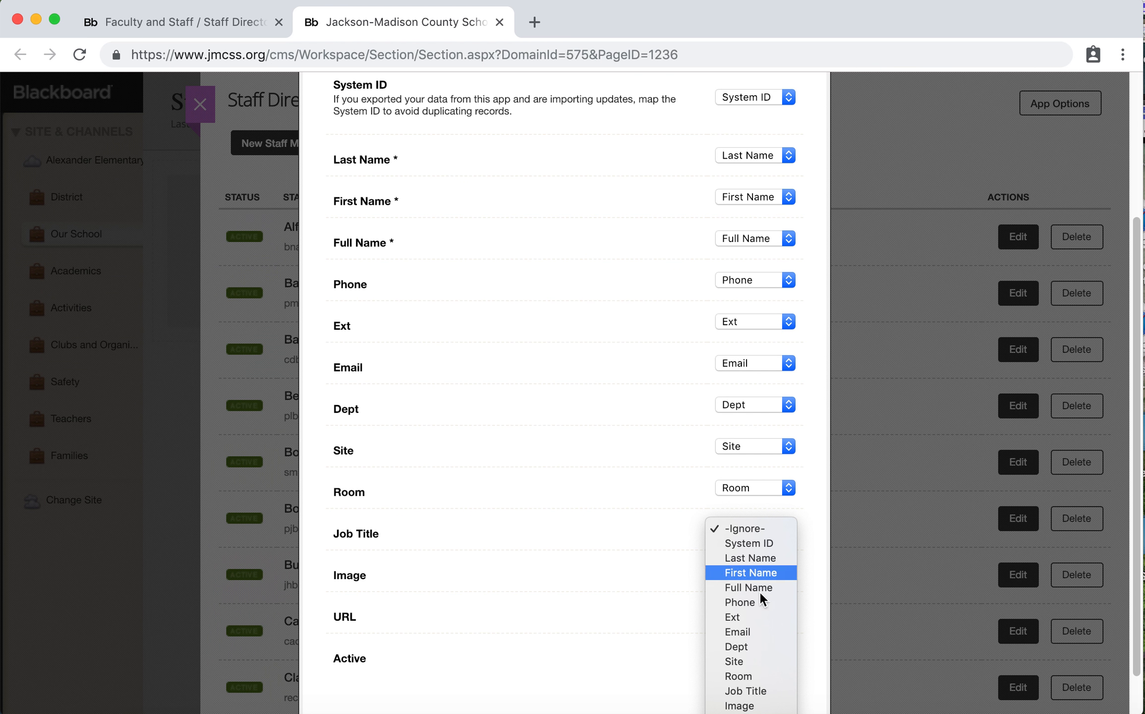
click(759, 689)
Map the Image, URL and Active app fields to the CSV fields of the same names
scroll(694, 605, down, 2)
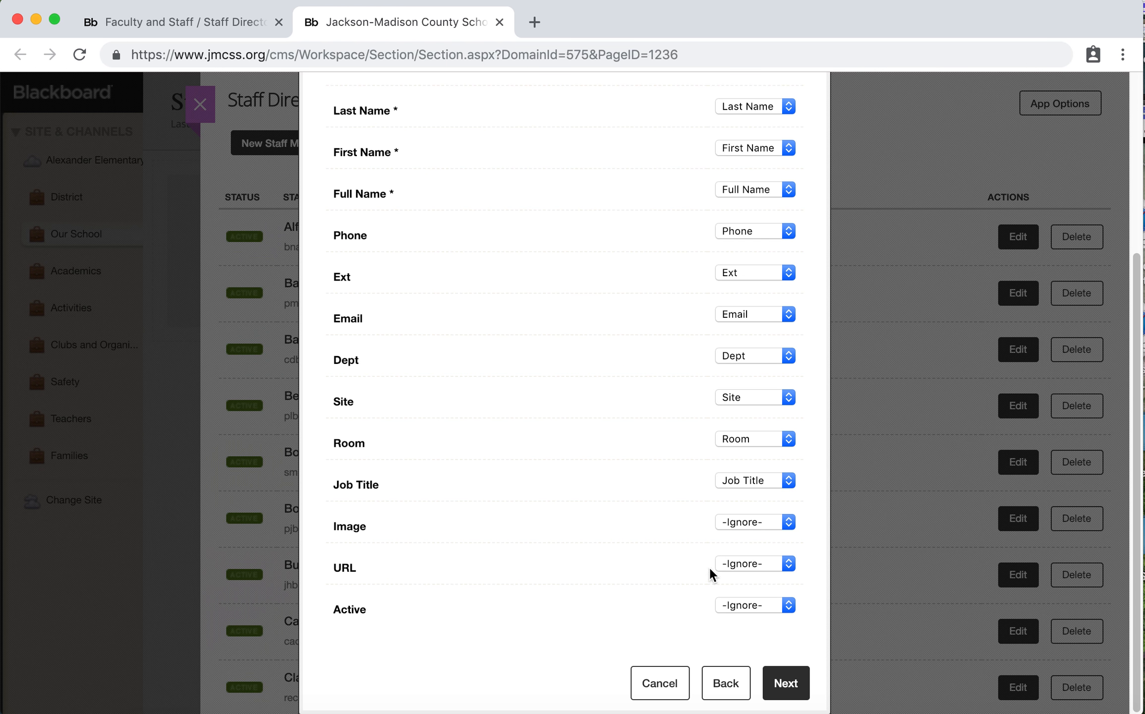
click(735, 526)
click(737, 698)
click(749, 565)
click(744, 704)
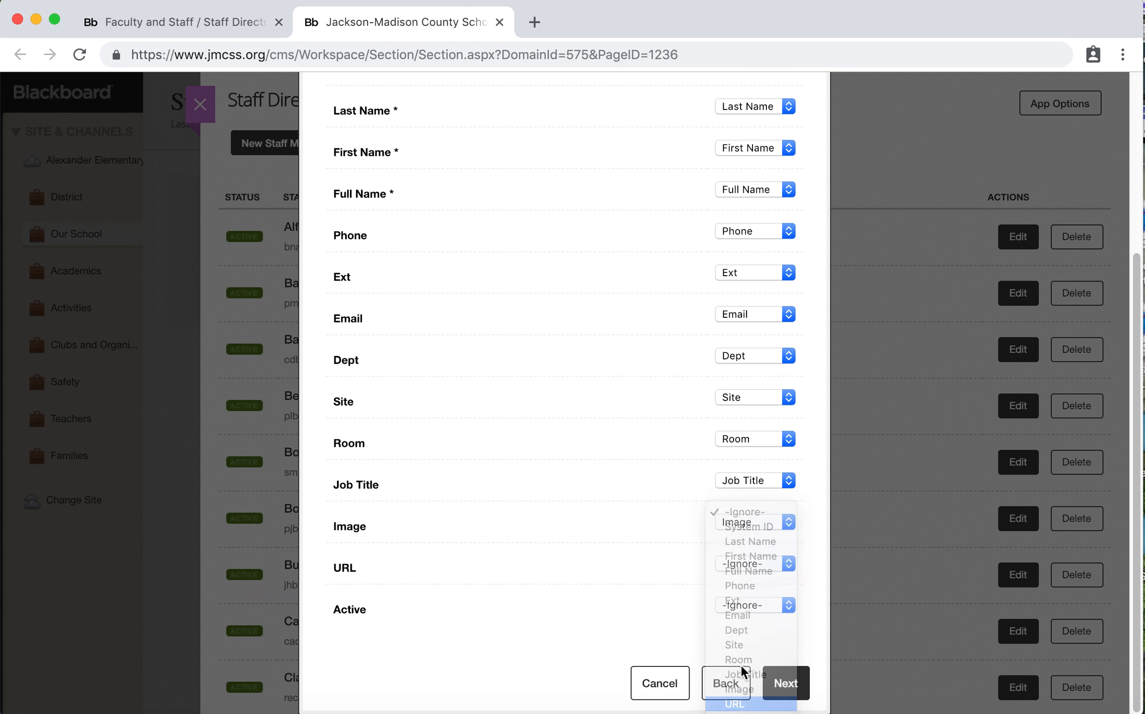
click(745, 608)
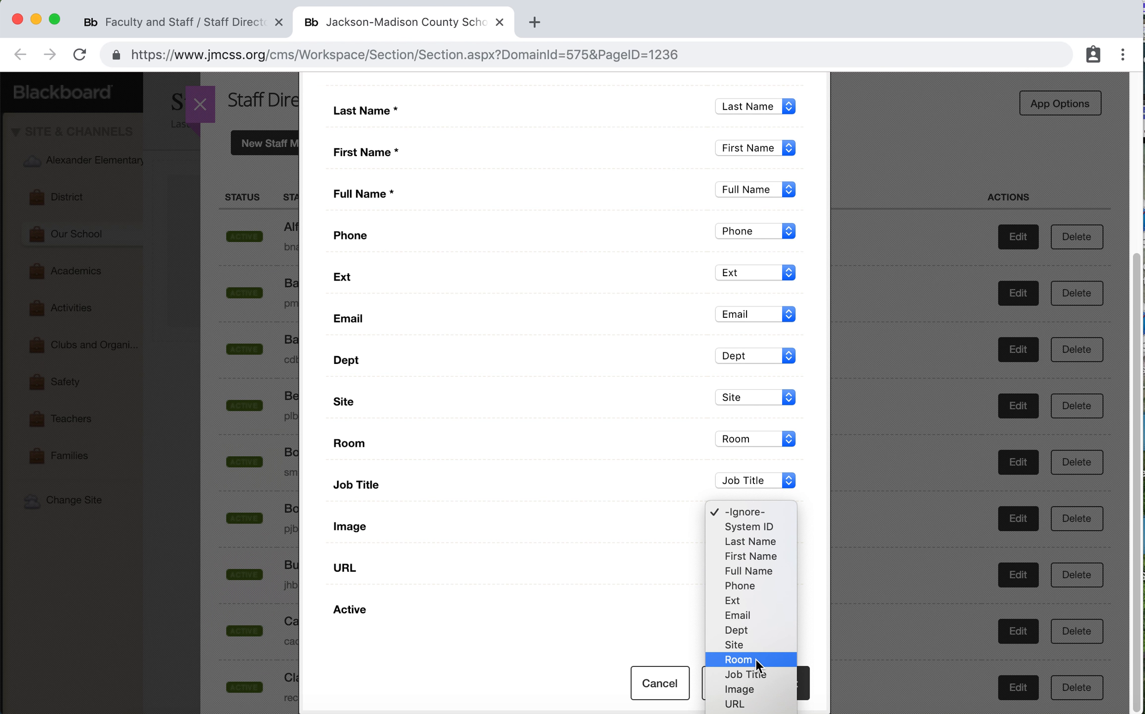
click(743, 701)
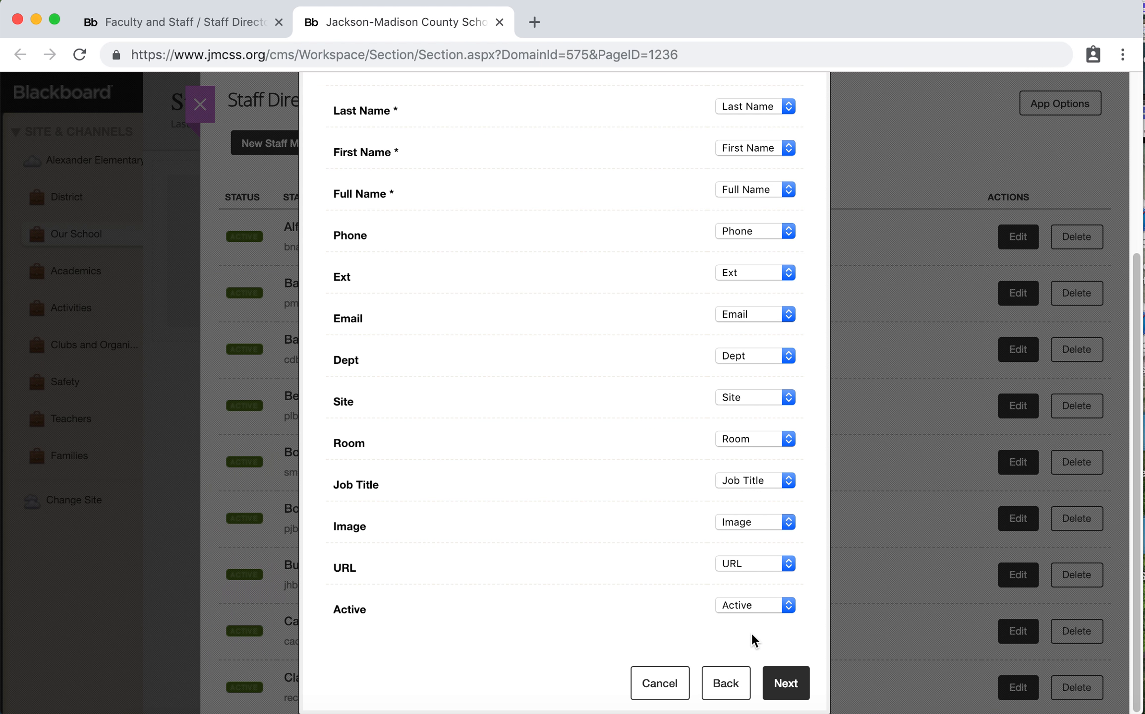
Check the completed field mappings and continue to the import review
scroll(780, 524, up, 1)
scroll(783, 526, up, 3)
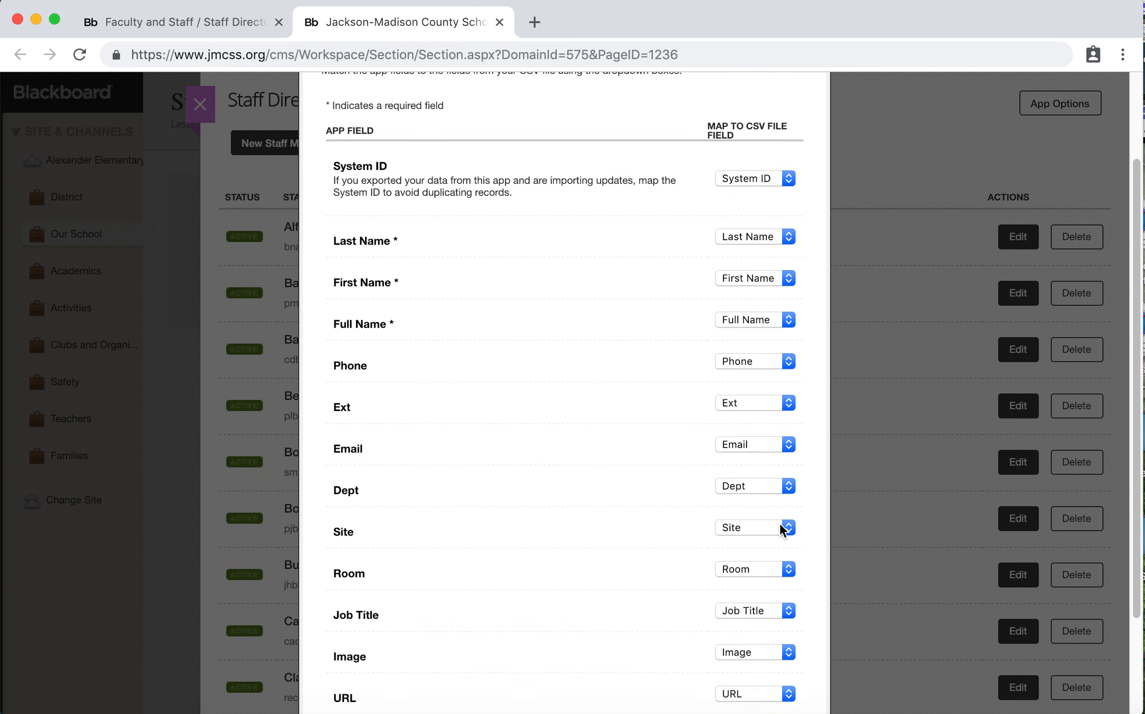
scroll(788, 595, down, 3)
click(788, 688)
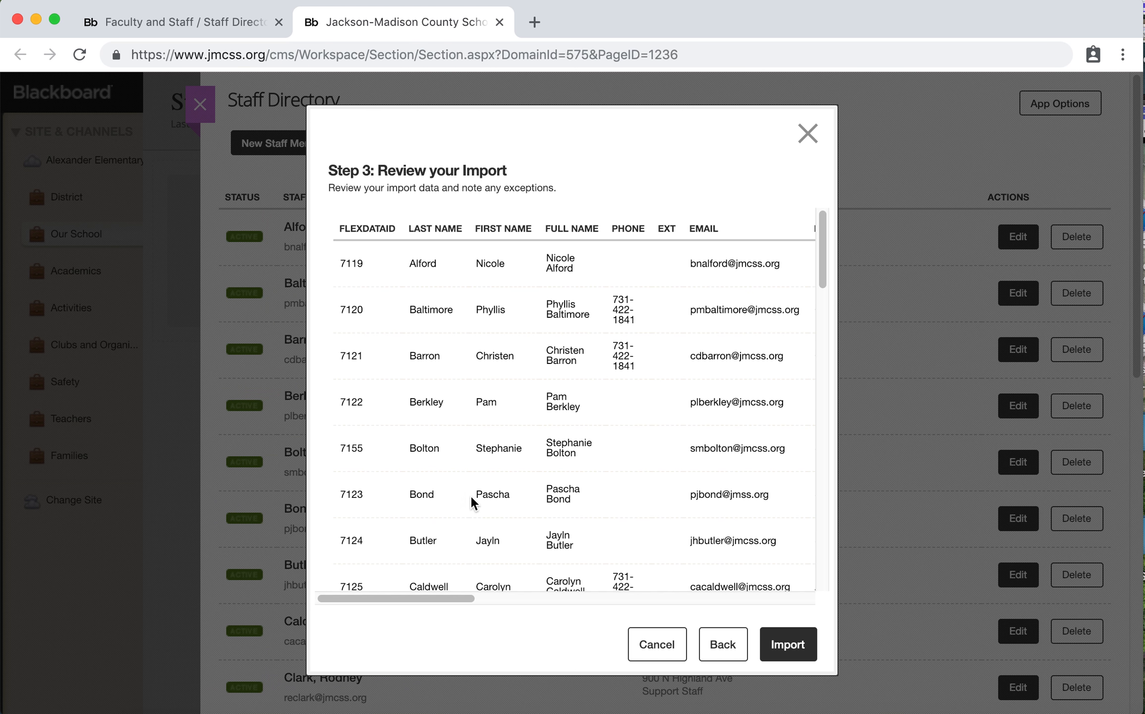
Review the rows and columns of the import data for exceptions and import the staff records
scroll(577, 514, down, 1)
scroll(576, 513, up, 1)
scroll(493, 466, down, 10)
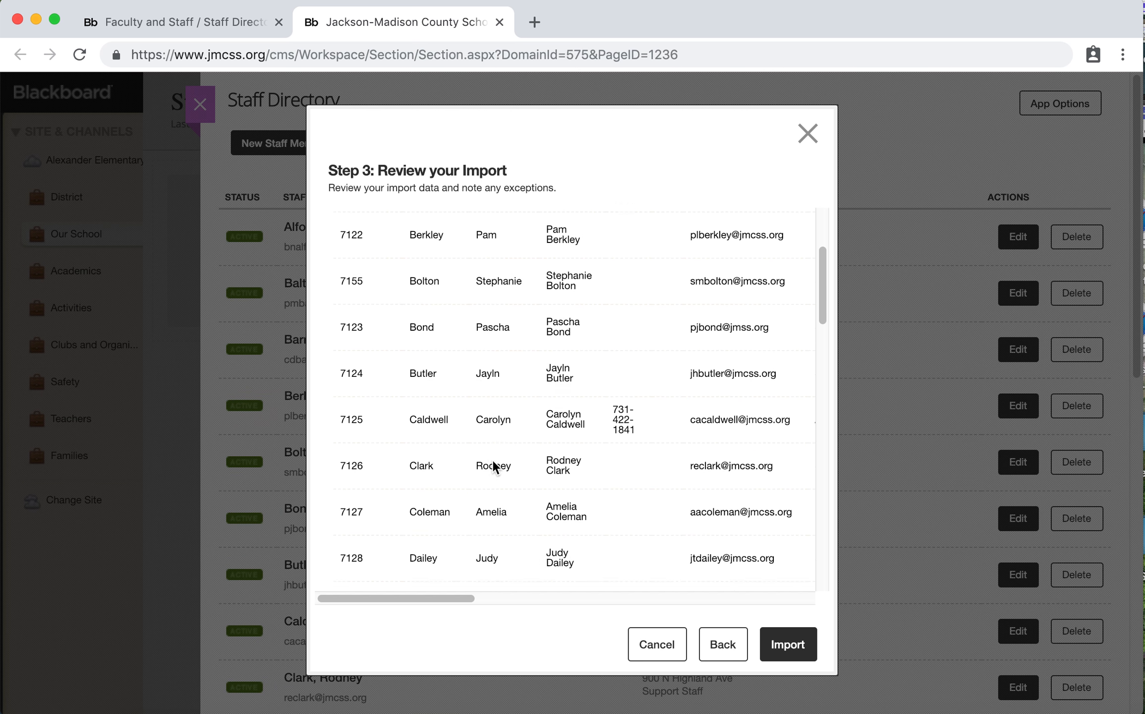
scroll(493, 460, down, 12)
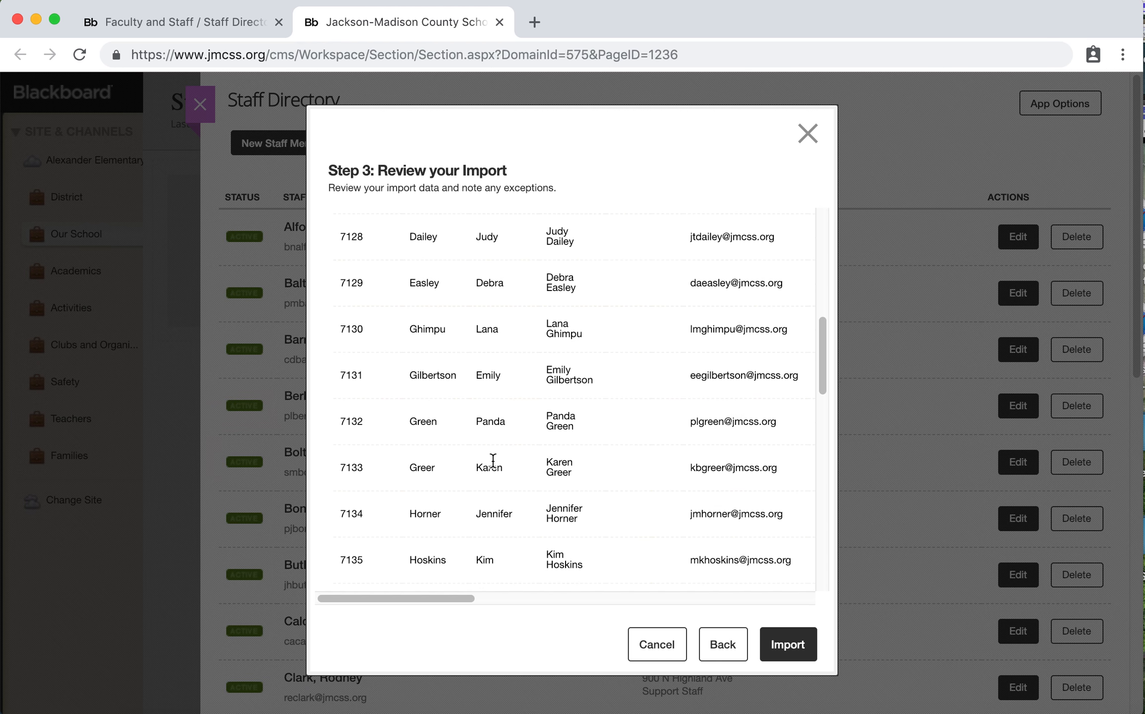
scroll(493, 466, down, 10)
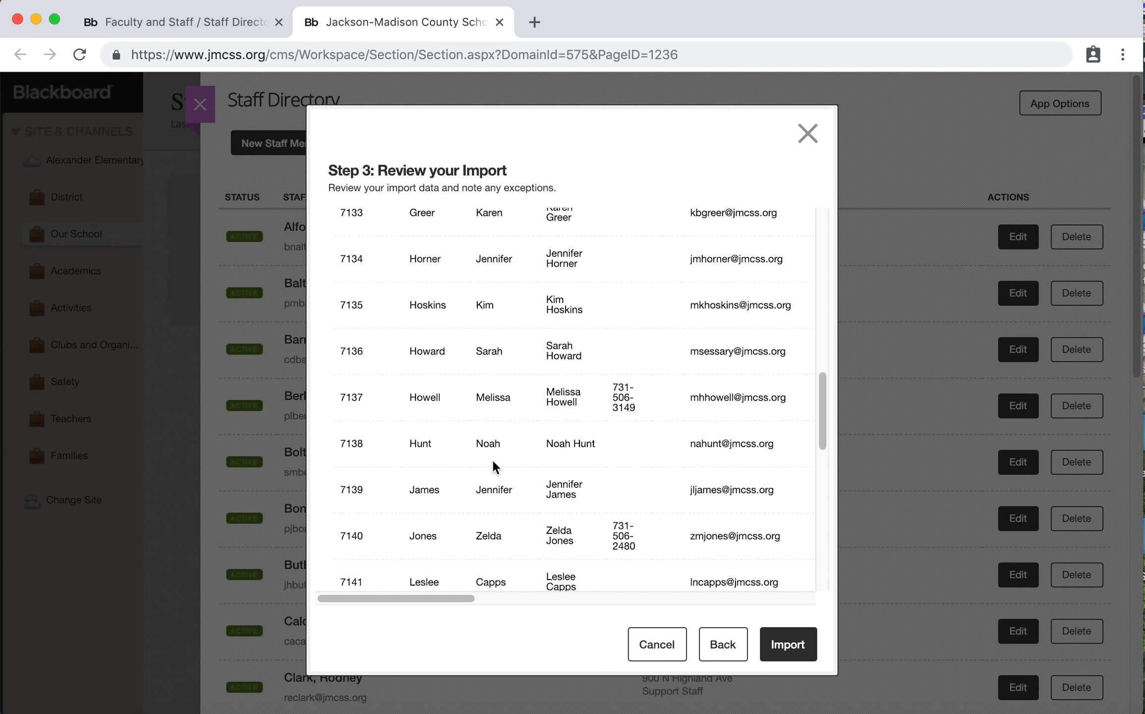
scroll(494, 466, down, 5)
scroll(494, 466, up, 20)
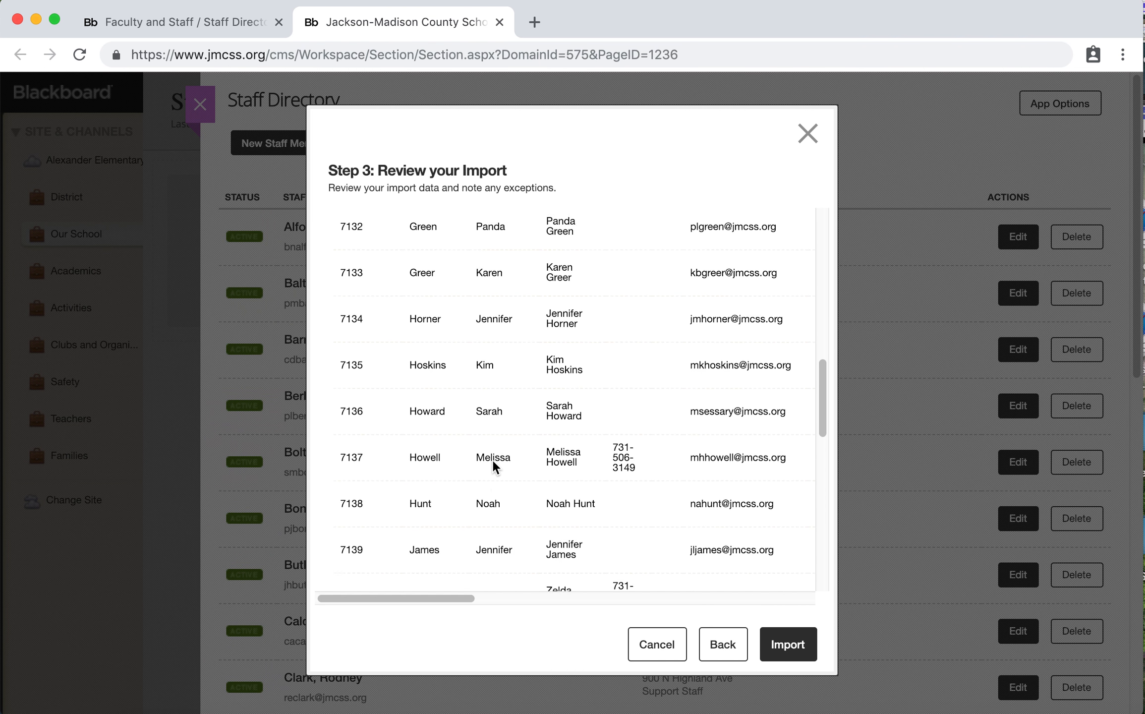
scroll(493, 466, up, 10)
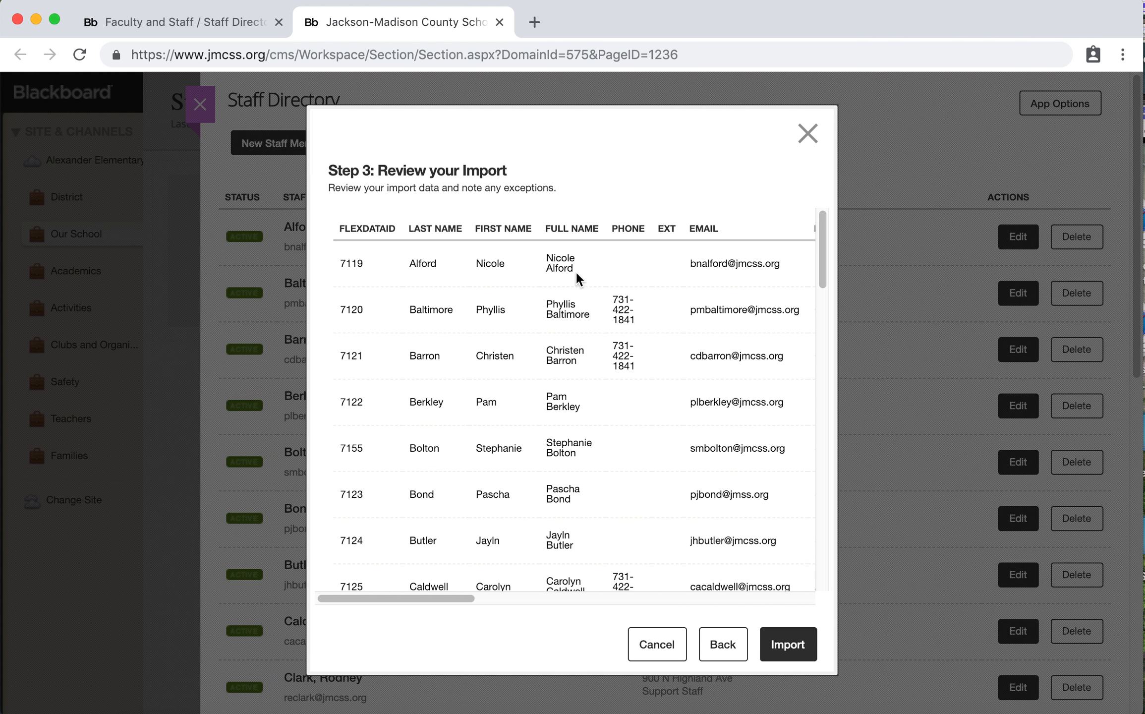
scroll(756, 295, right, 5)
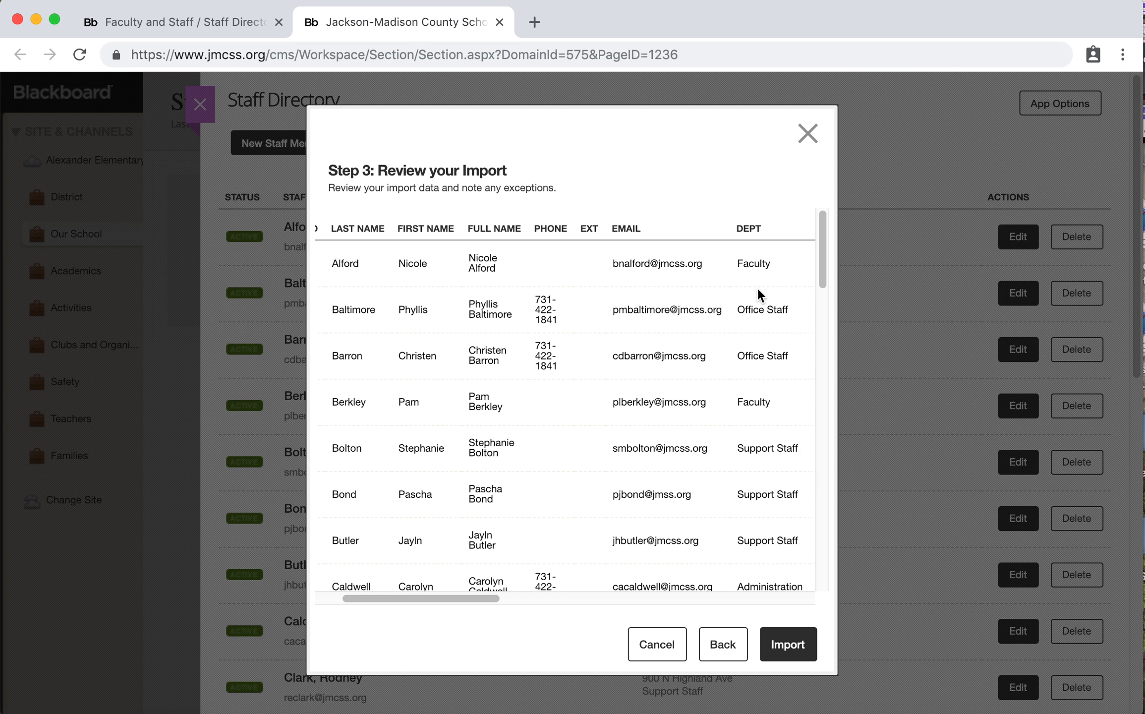
scroll(758, 295, right, 4)
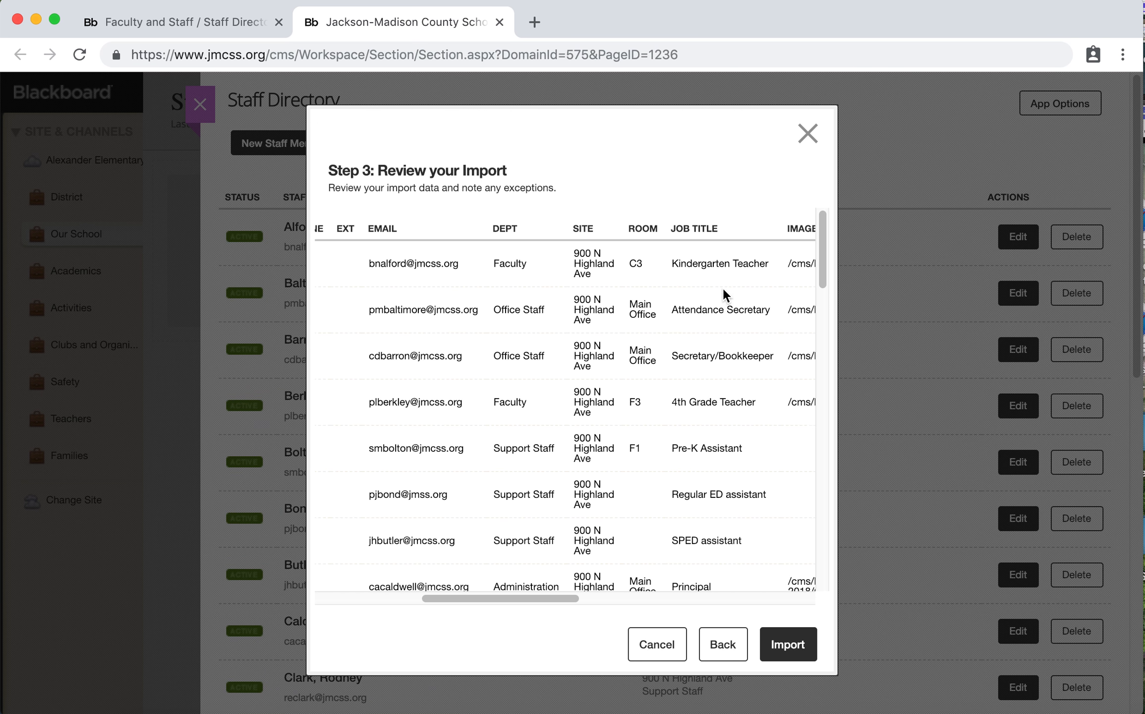
scroll(789, 281, right, 6)
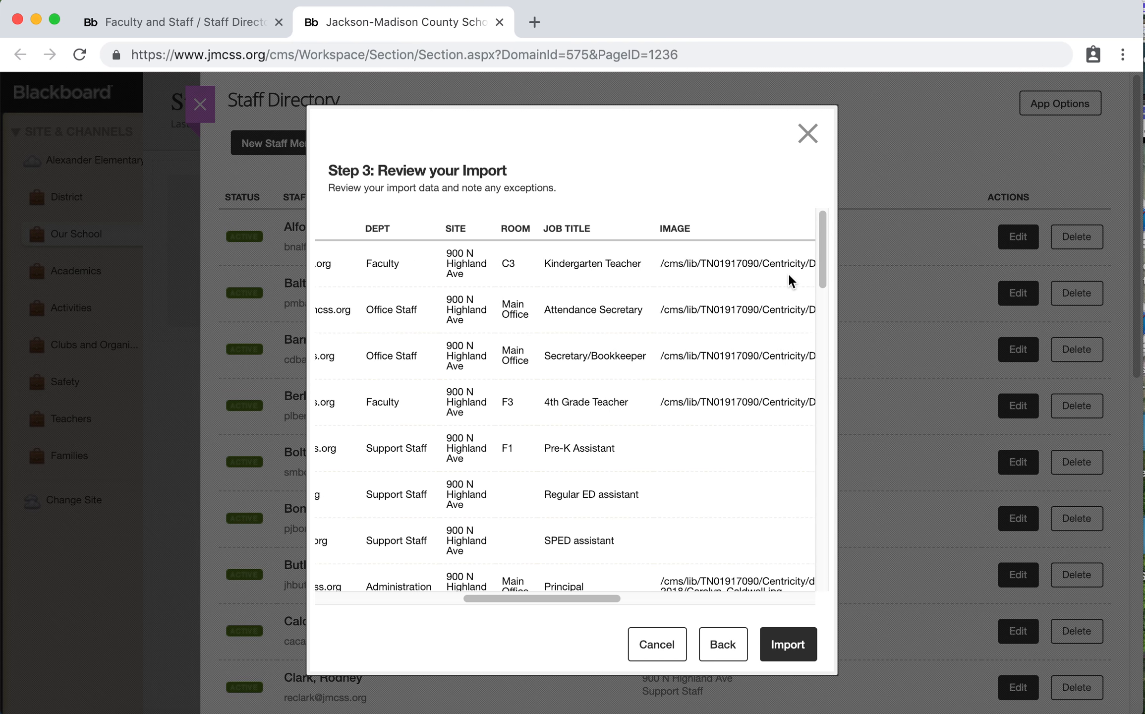
scroll(789, 281, right, 2)
click(798, 657)
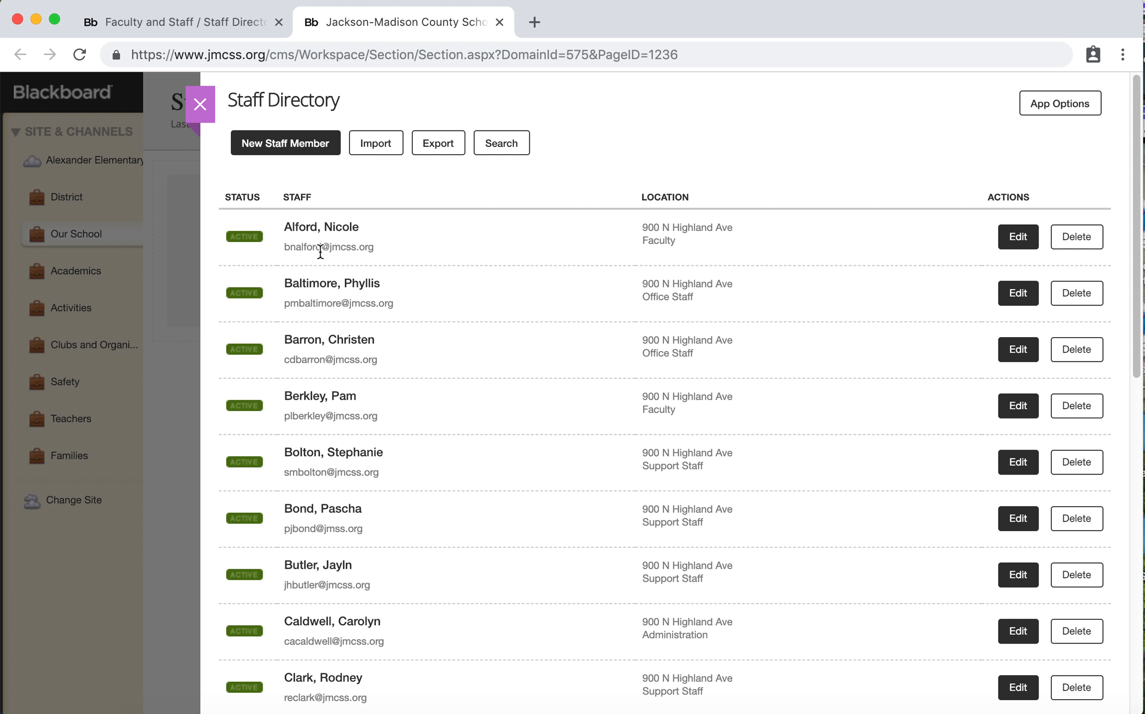
Check the staff list, close the Staff Directory app and its page editor, and return to the Faculty and Staff section workspace
scroll(443, 485, down, 1)
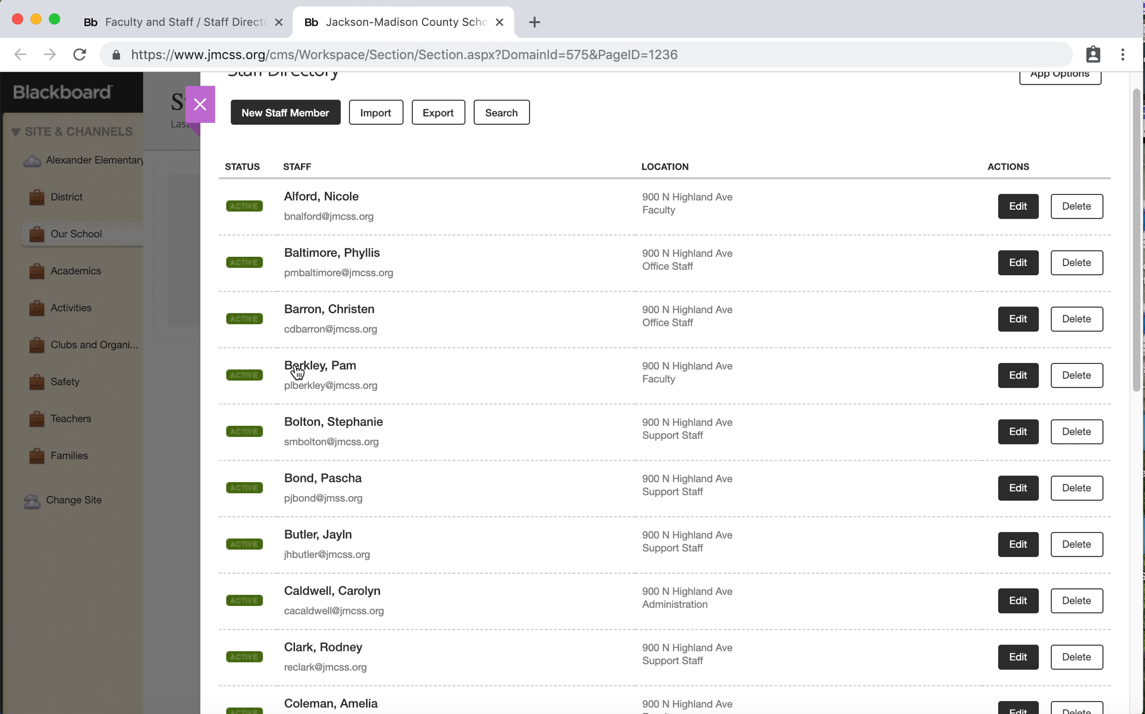
scroll(332, 590, up, 1)
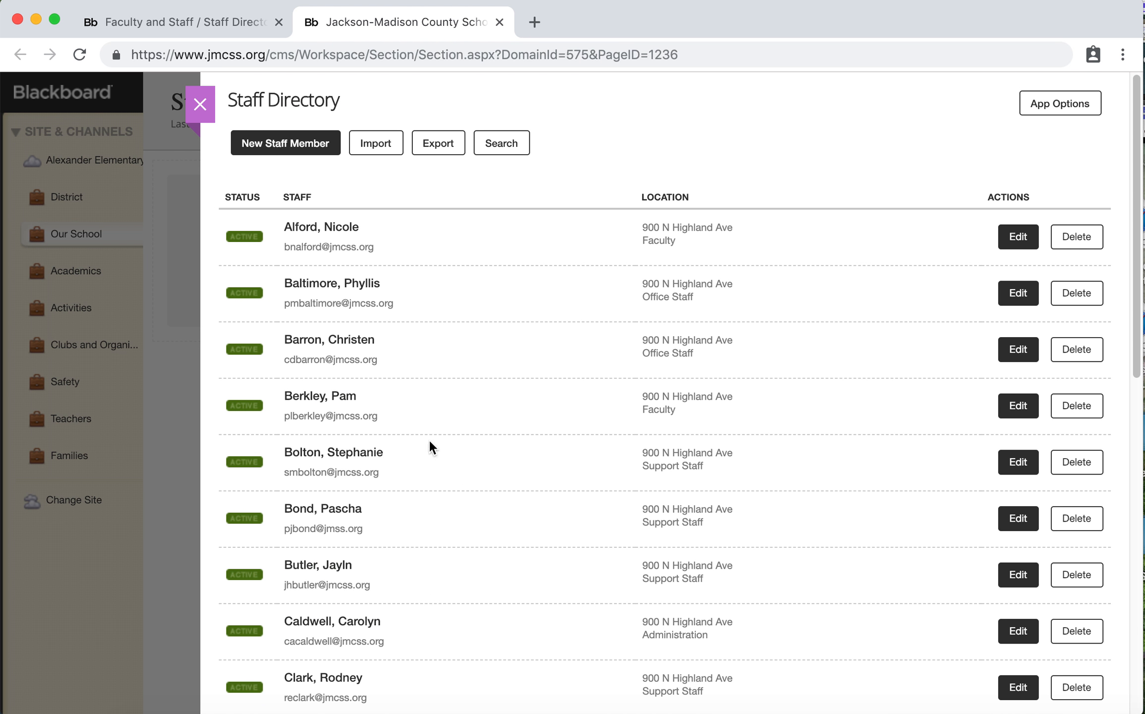
click(201, 104)
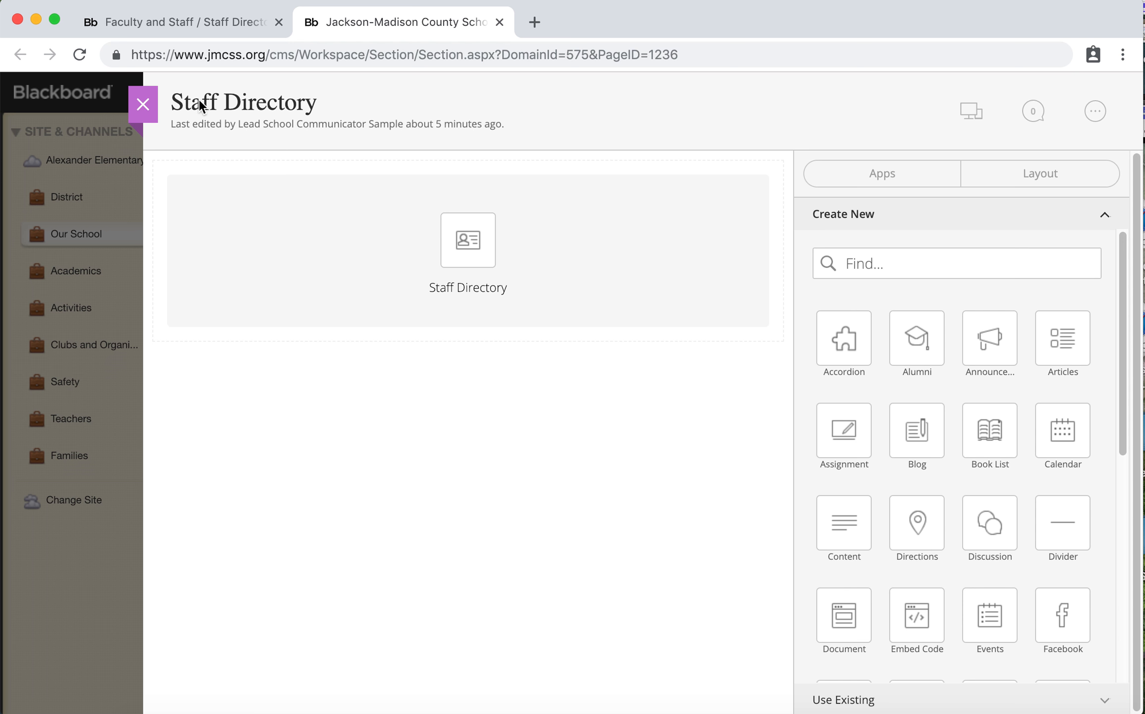
click(143, 104)
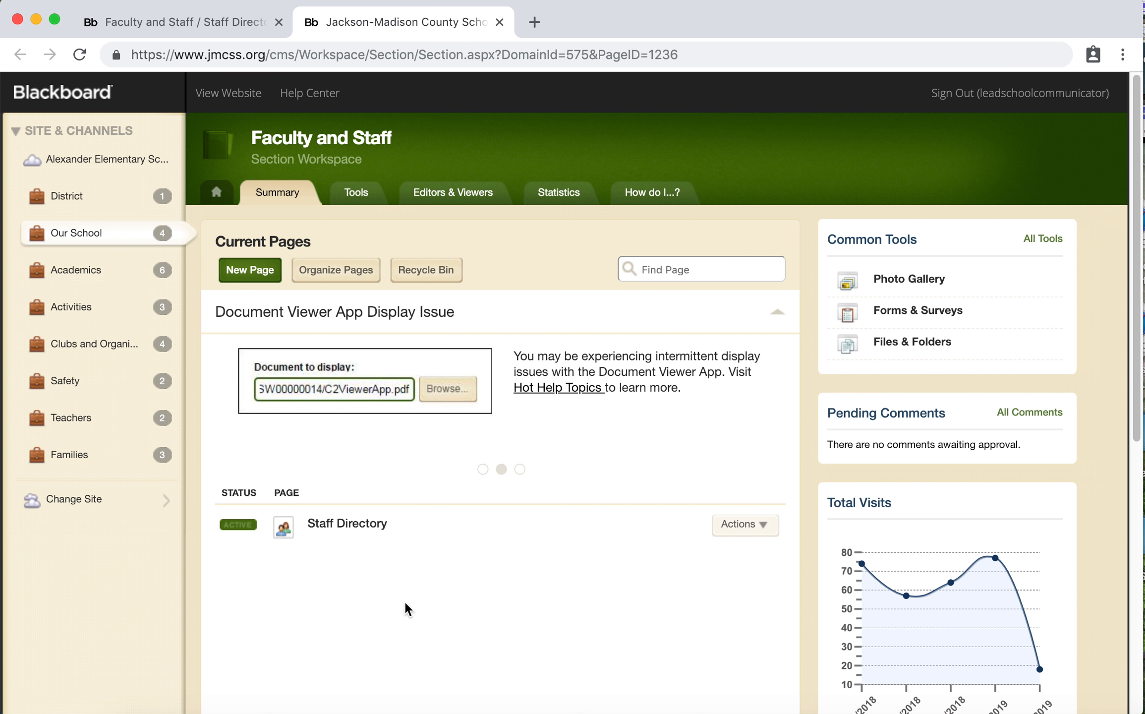